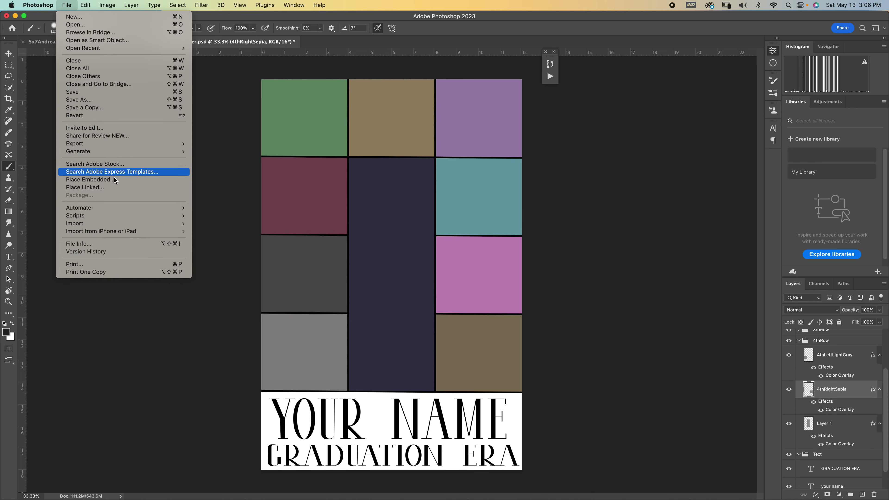
- Place bella-3.jpg as an embedded image, scaled to about 9% and positioned over the sepia panel in the fourth row
left_click(324, 239)
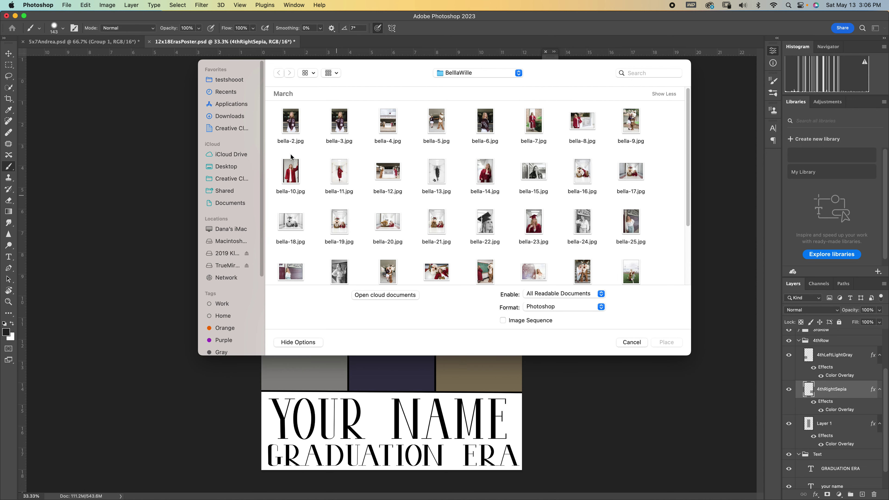
left_click(340, 123)
left_click(666, 342)
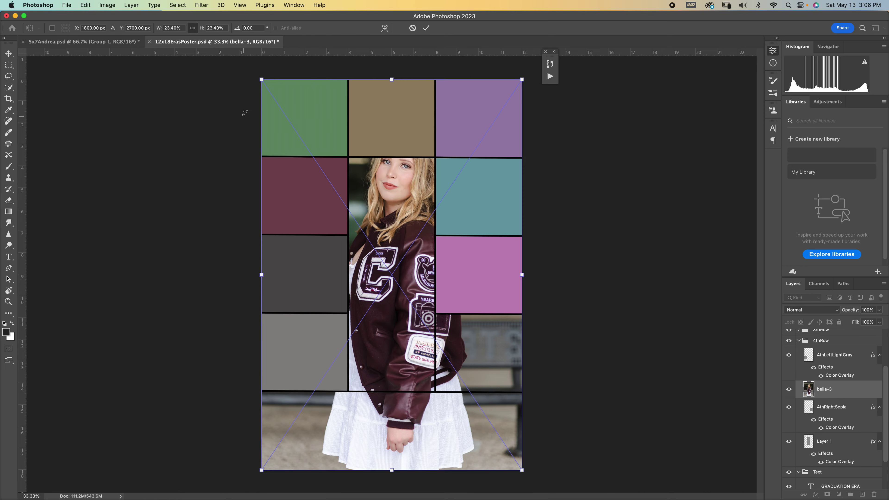
left_click_drag(260, 80, 421, 319)
left_click_drag(472, 359, 475, 343)
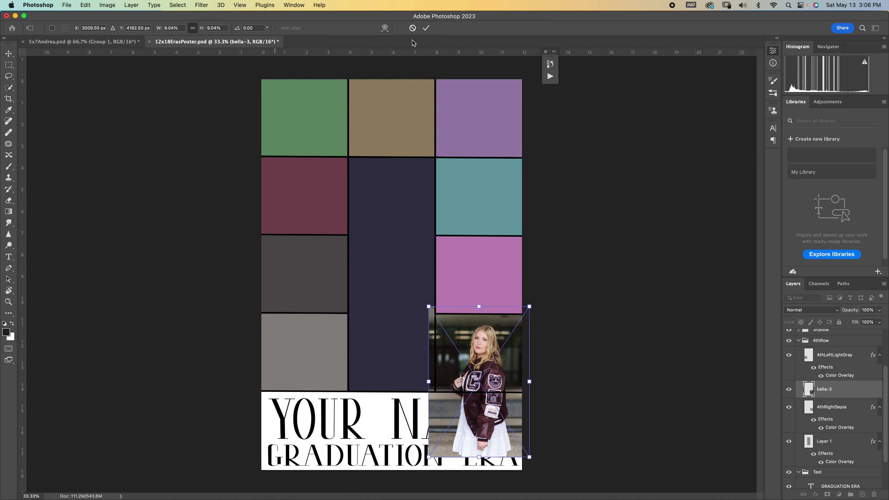
key("Return")
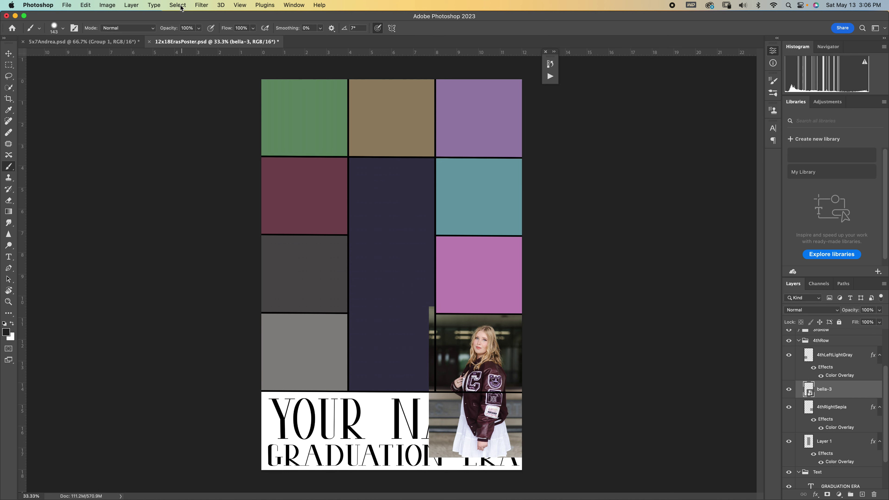
- Mask the bella-3 photo to its automatically selected subject and clip it to the 4thRightSepia layer
left_click(178, 5)
left_click(189, 104)
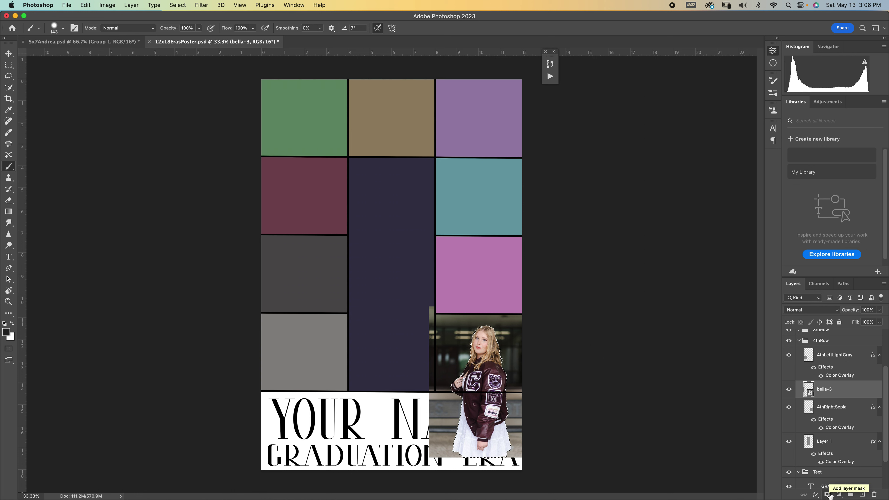
left_click(827, 495)
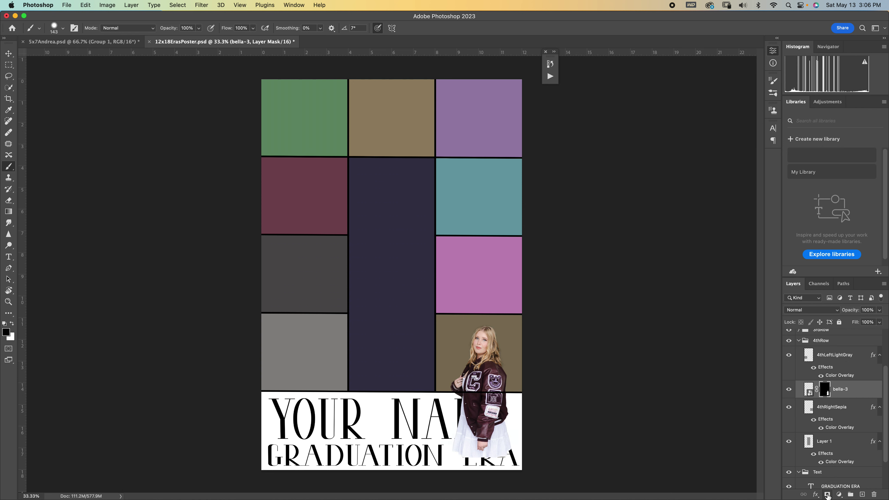
left_click(808, 393)
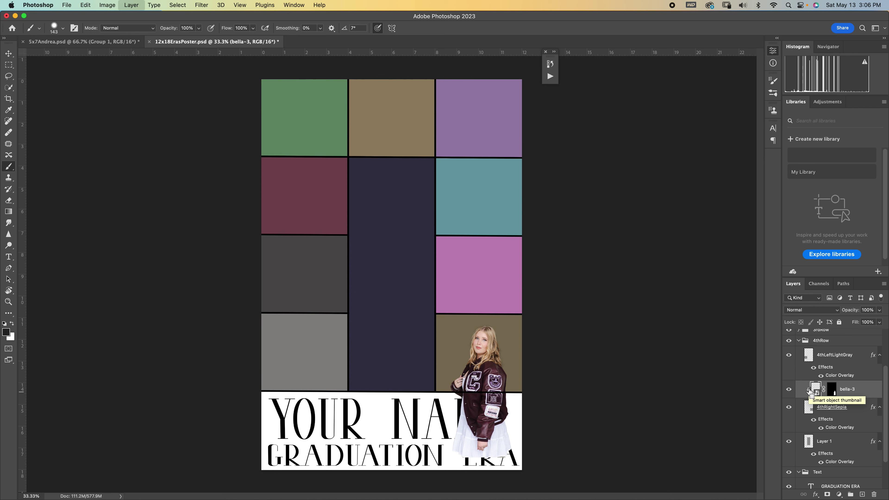
key("super+alt+g")
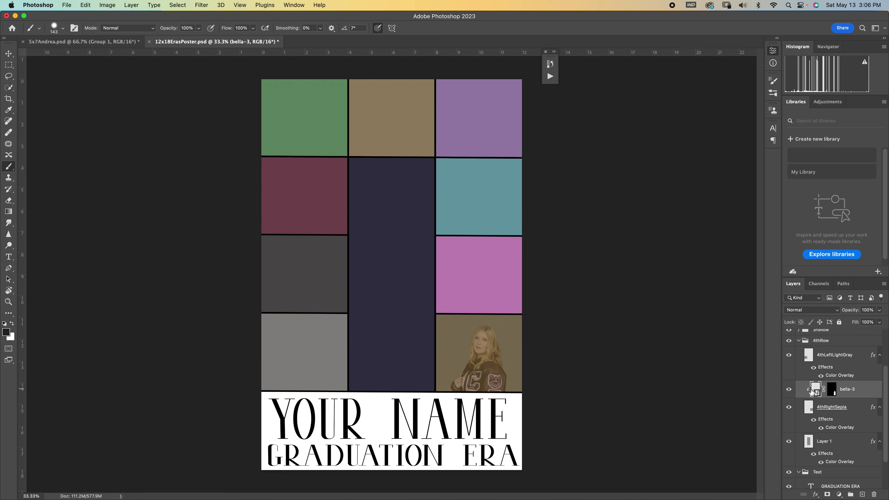
- Desaturate the bella-3 photo with a Hue/Saturation adjustment set to a saturation of -100
key("super+u")
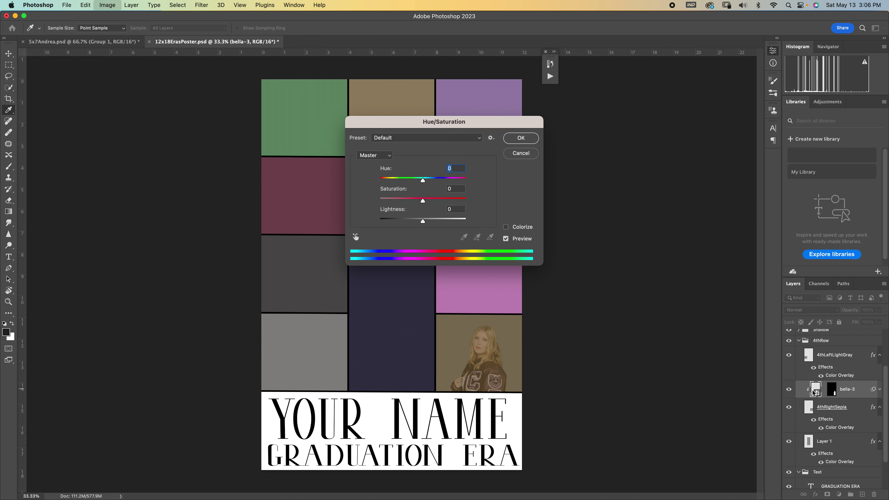
left_click_drag(422, 199, 374, 203)
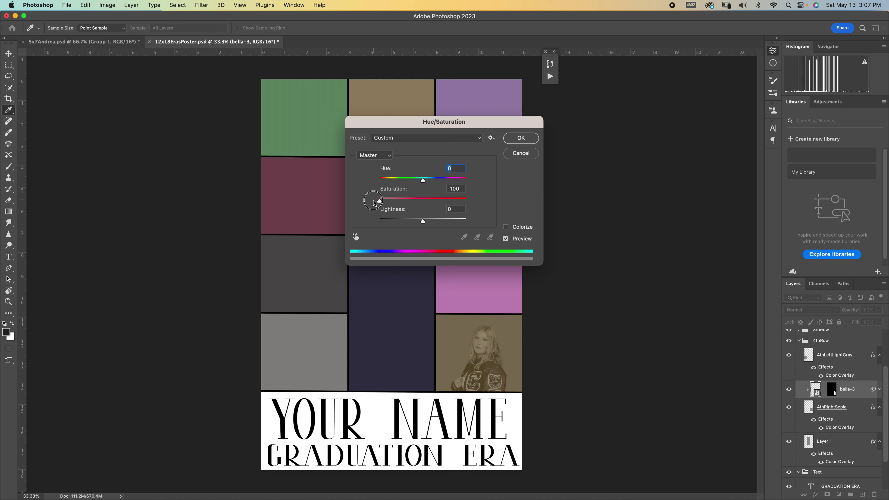
left_click(521, 138)
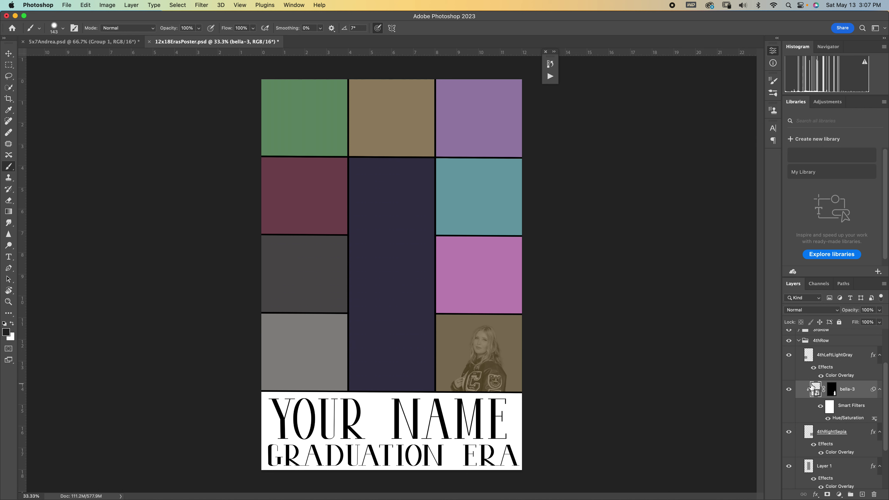
- Transform the clipped bella-3 photo to sit slightly higher inside the sepia panel, and make its layer mask active
key("super+t")
left_click_drag(482, 338, 480, 345)
left_click(440, 28)
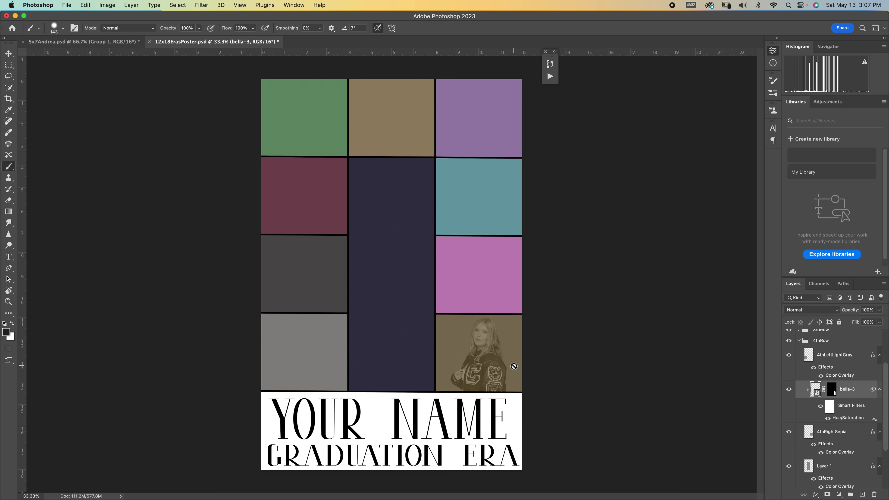
left_click(831, 393)
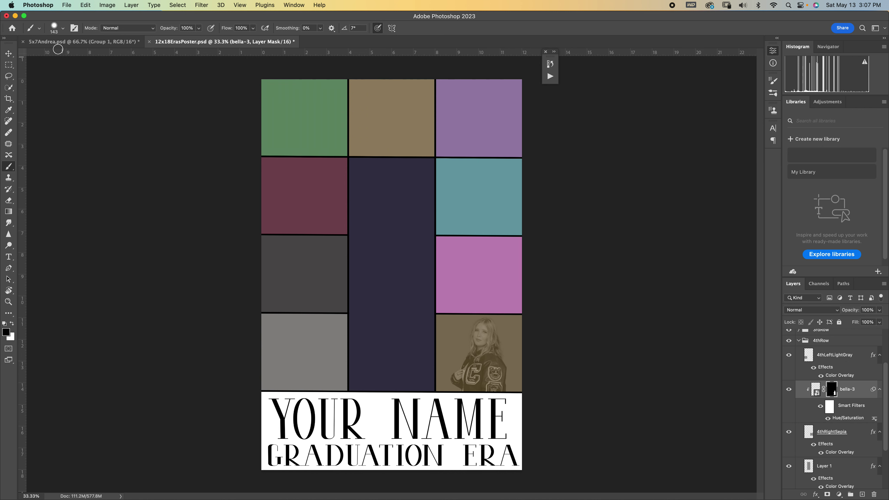
- Place bella-11.jpg as an embedded image inside the MainPhoto group, beneath the Photo Filter 1 layer
left_click(70, 5)
left_click(101, 181)
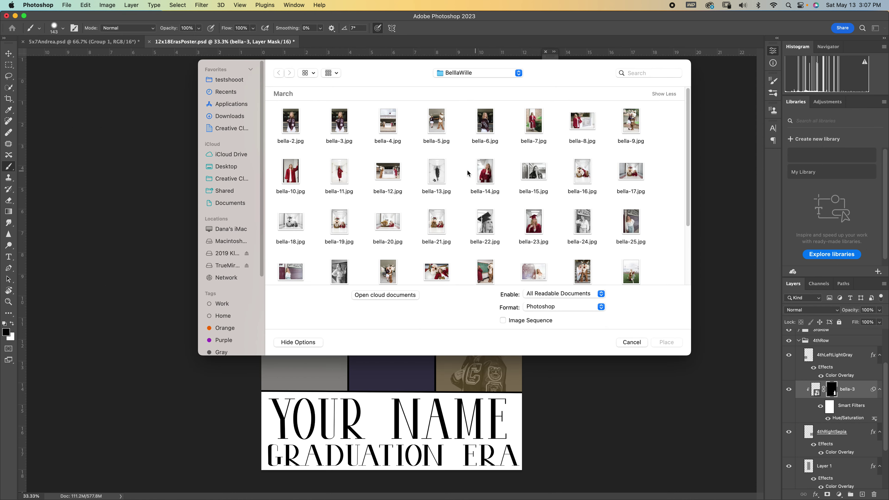
left_click(341, 171)
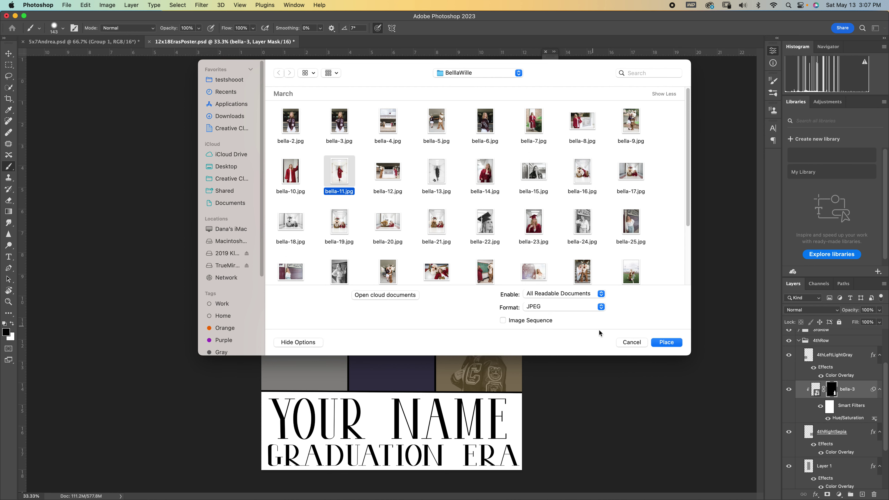
left_click(669, 344)
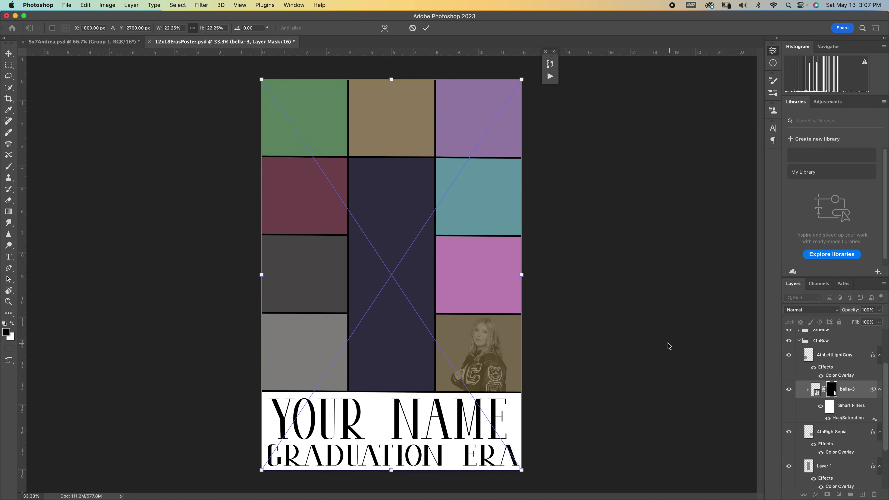
mouse_move(857, 393)
left_mouse_down()
mouse_move(837, 340)
mouse_move(826, 375)
mouse_move(831, 404)
left_mouse_up()
left_click(799, 346)
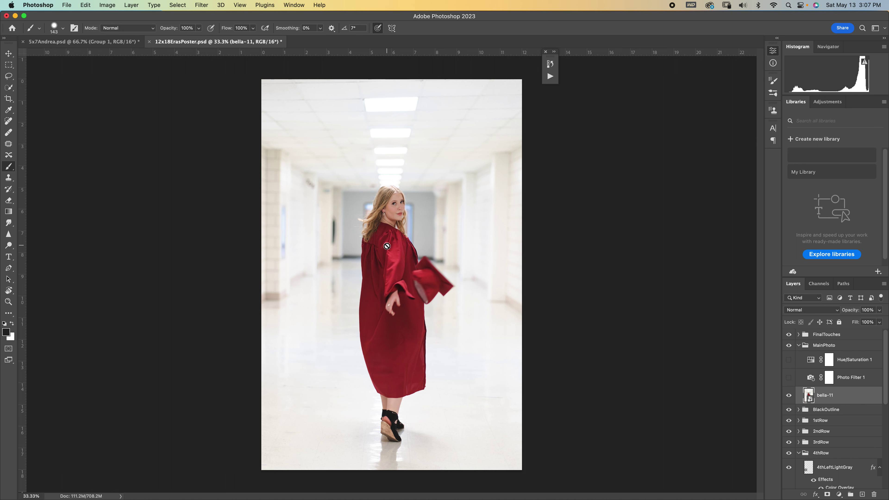
- Select the subject of the bella-11 photo and add a layer mask that hides the hallway background
left_click(210, 7)
mouse_move(169, 5)
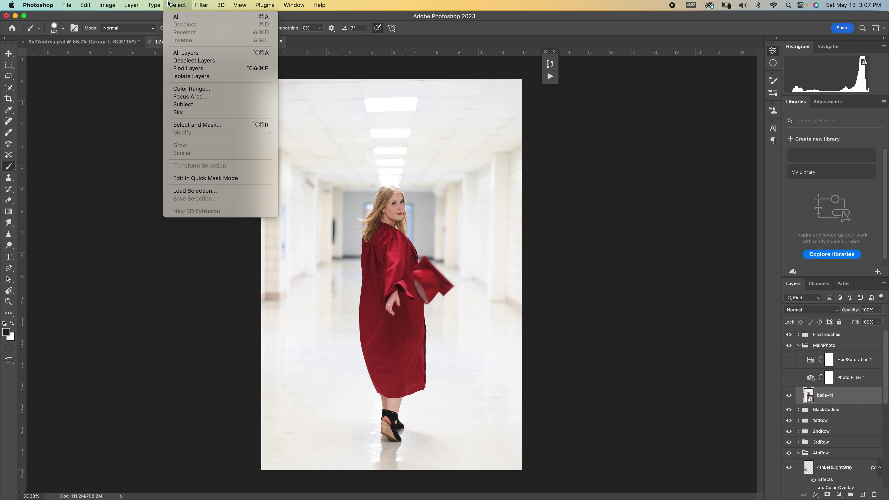
left_click(192, 109)
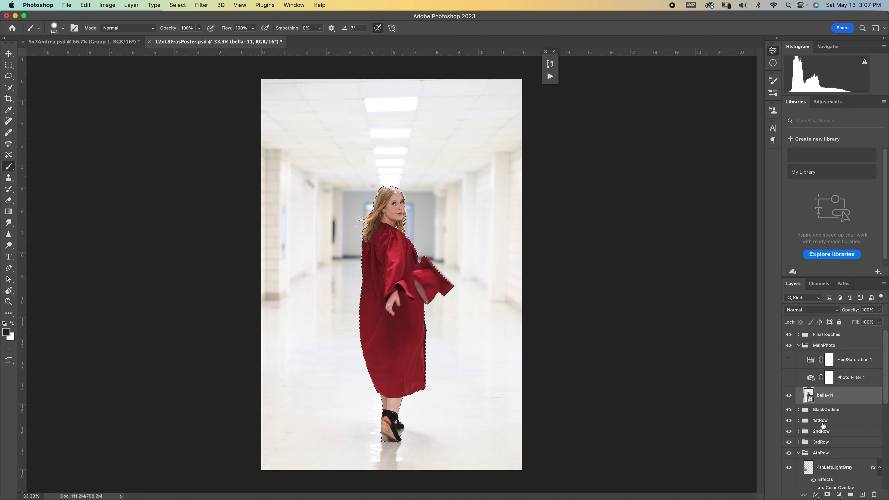
left_click(828, 494)
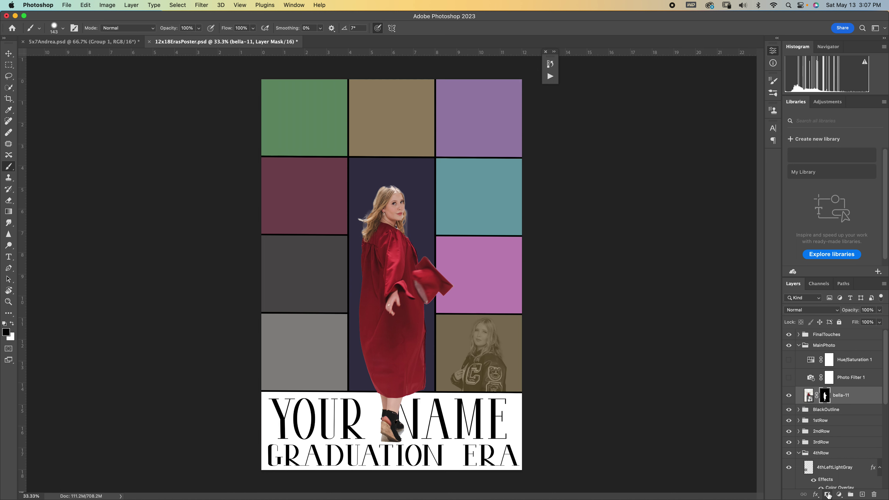
- Enlarge the bella-11 cutout to about 150% and reposition it over the central column of the poster
left_click(809, 395)
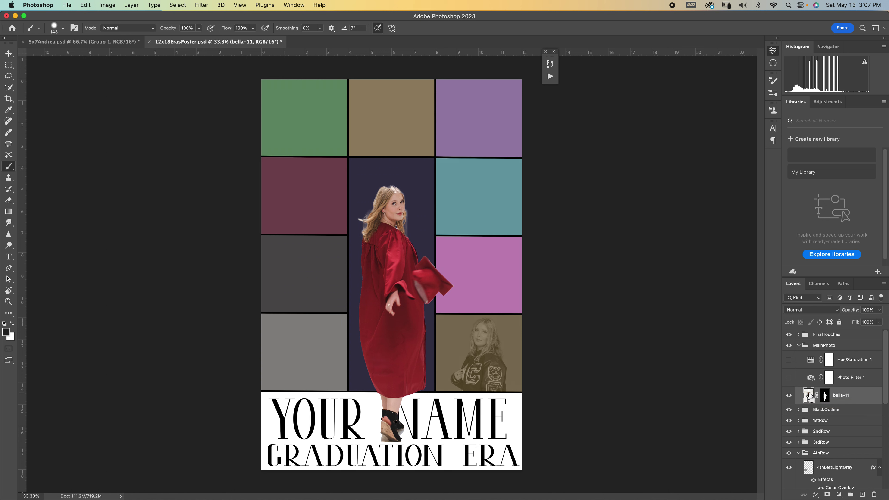
key("super+t")
left_click_drag(522, 274, 651, 275)
left_click_drag(470, 283, 412, 294)
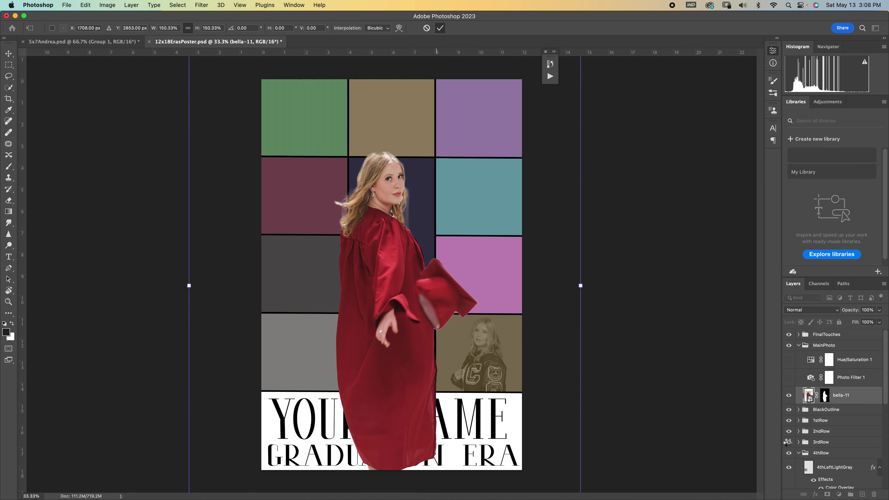
key("Return")
- Refine bella-11's layer mask around the hair and shoulder, brushing with black to hide leftover background and white to restore the subject
key("b")
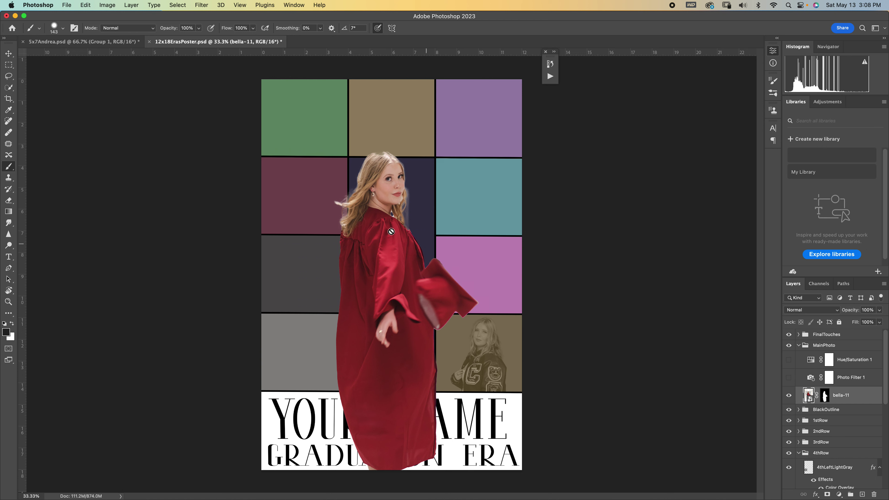
left_click(826, 395)
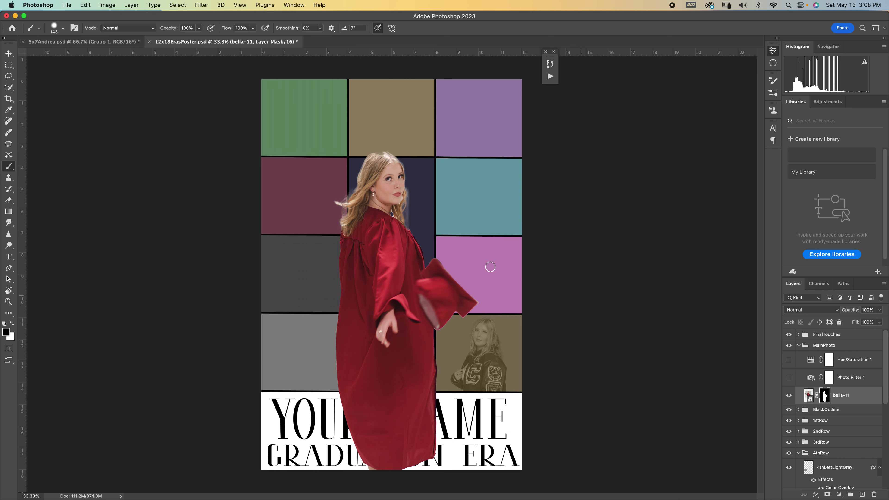
key("super+equal")
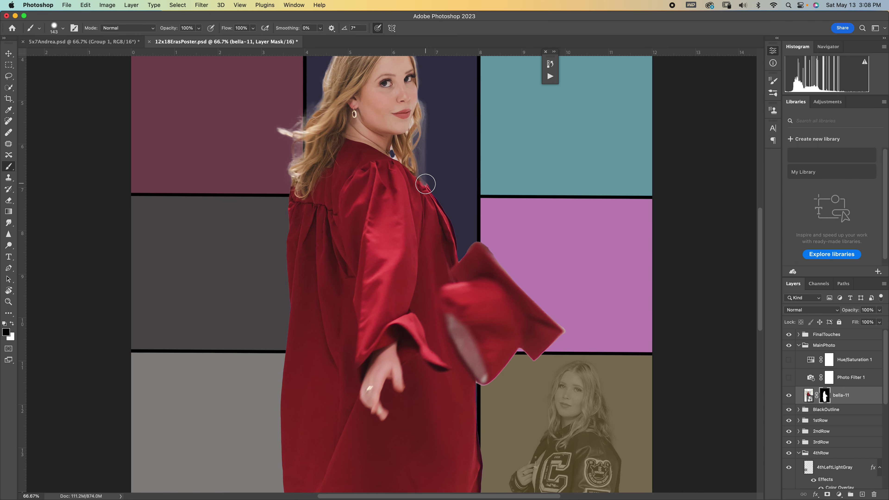
key("super+equal")
scroll(445, 201, "up", 10)
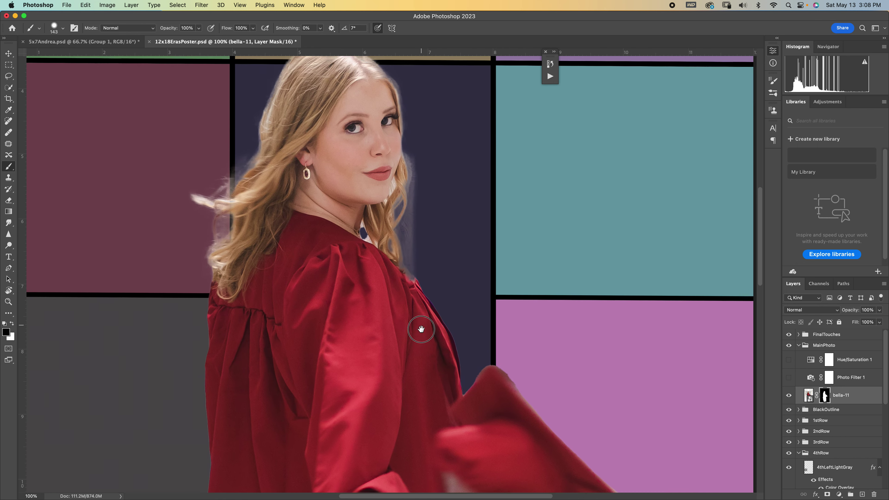
mouse_move(429, 249)
left_mouse_down()
mouse_move(414, 263)
mouse_move(408, 239)
mouse_move(423, 186)
mouse_move(419, 203)
mouse_move(411, 156)
mouse_move(419, 272)
left_mouse_up()
key("x")
mouse_move(407, 314)
left_mouse_down()
mouse_move(409, 290)
mouse_move(427, 283)
mouse_move(438, 298)
left_mouse_up()
key("x")
left_click_drag(337, 172, 340, 260)
key("x")
mouse_move(332, 153)
left_mouse_down()
mouse_move(312, 155)
mouse_move(356, 152)
mouse_move(317, 150)
mouse_move(300, 160)
mouse_move(368, 165)
mouse_move(353, 154)
mouse_move(372, 167)
mouse_move(298, 171)
left_mouse_up()
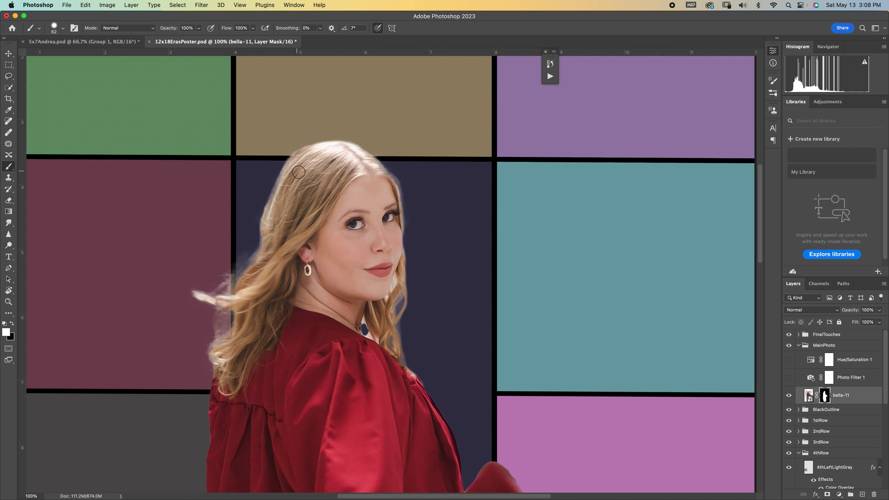
- With bella-11's layer mask active, make a rectangular selection around the gown over the text strip, down to the poster's lower edge
left_click(809, 395)
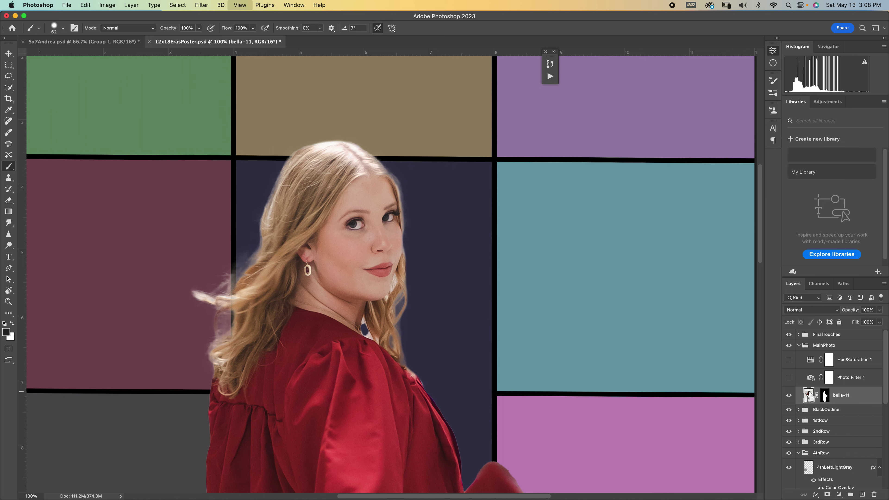
key("super+minus")
key("super+minus")
key("super+minus")
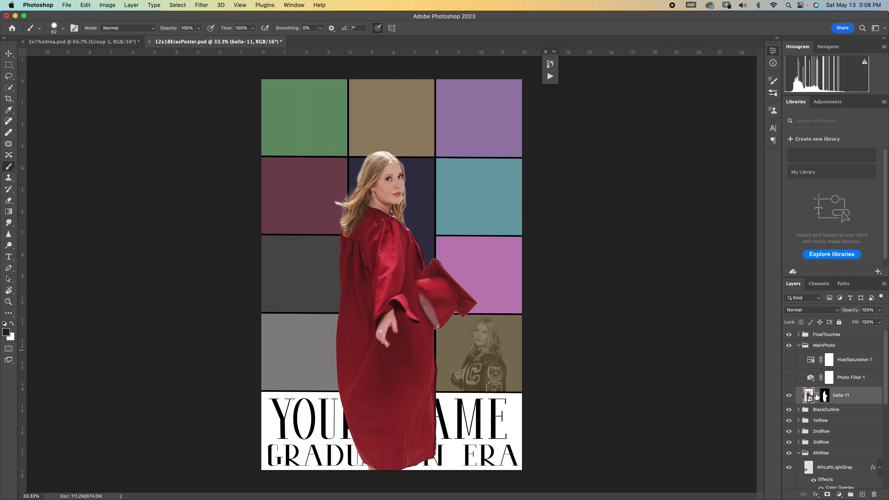
left_click(824, 395)
left_click(9, 66)
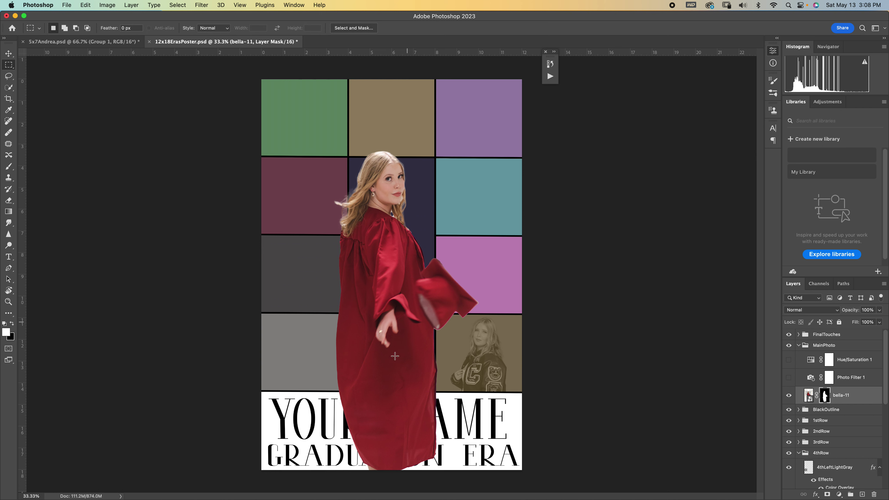
left_click_drag(326, 393, 481, 467)
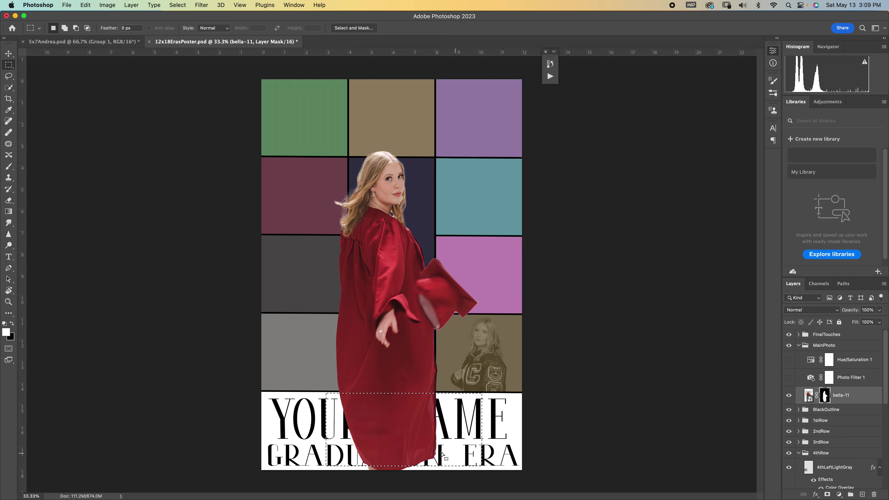
left_click(418, 452)
left_click_drag(325, 392, 481, 499)
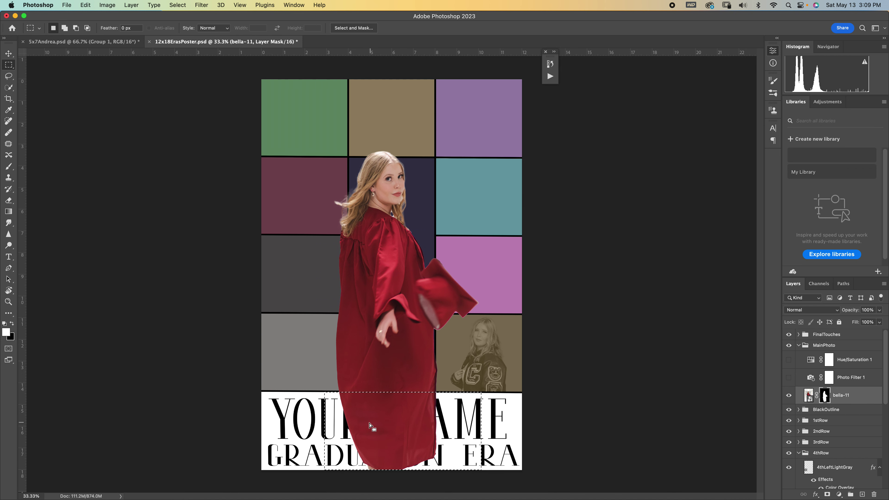
- Hide the gown inside the selection by painting black on bella-11's mask with a 289 px brush, uncovering the poster text
key("b")
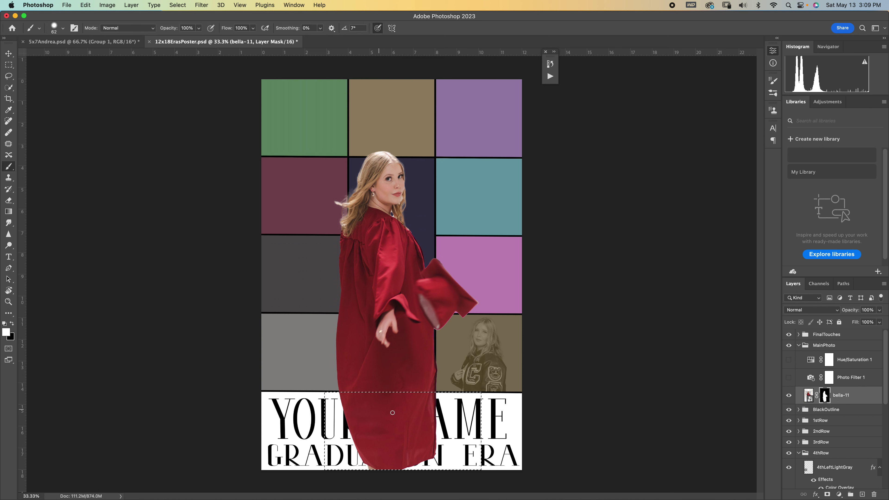
left_click_drag(391, 415, 405, 416)
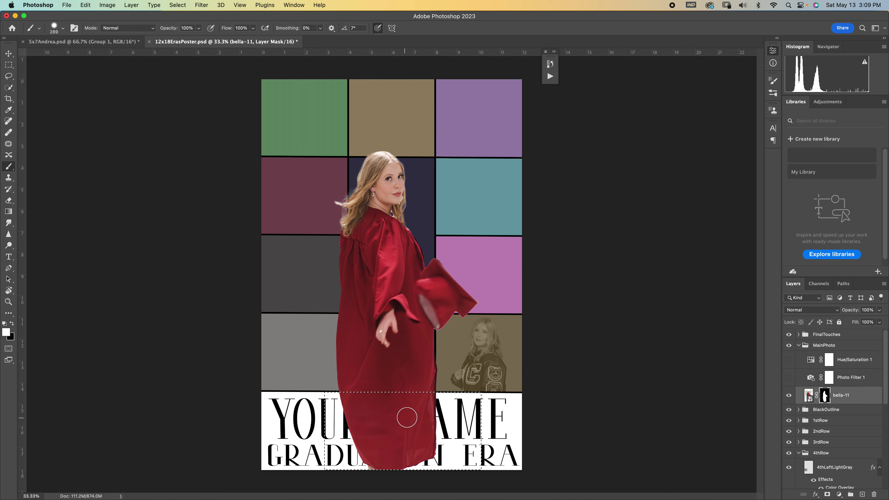
key("x")
mouse_move(402, 410)
left_mouse_down()
mouse_move(434, 415)
mouse_move(406, 389)
mouse_move(377, 395)
mouse_move(422, 399)
mouse_move(350, 413)
mouse_move(434, 430)
mouse_move(335, 470)
mouse_move(368, 434)
mouse_move(427, 448)
mouse_move(289, 440)
left_mouse_up()
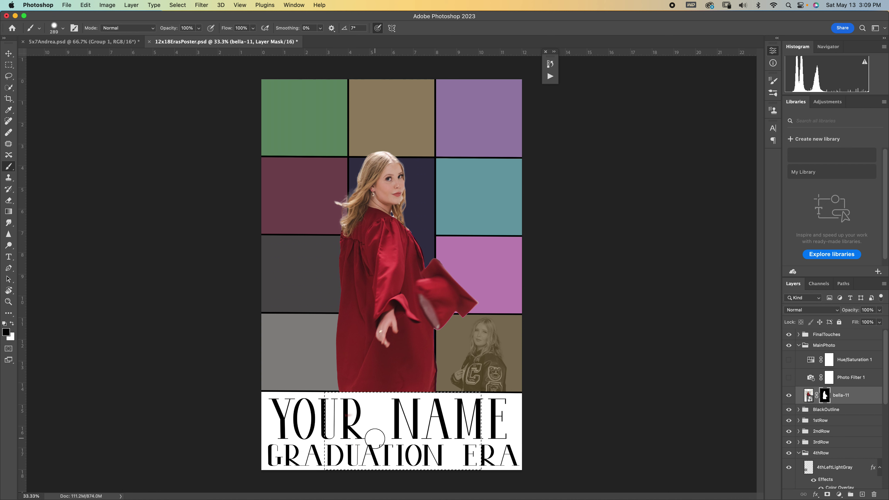
- Transform the selected area of bella-11's layer mask, nudging it slightly upward to the panel border, and clear the selection
key("ctrl+t")
left_click_drag(371, 420, 372, 421)
key("super+equal")
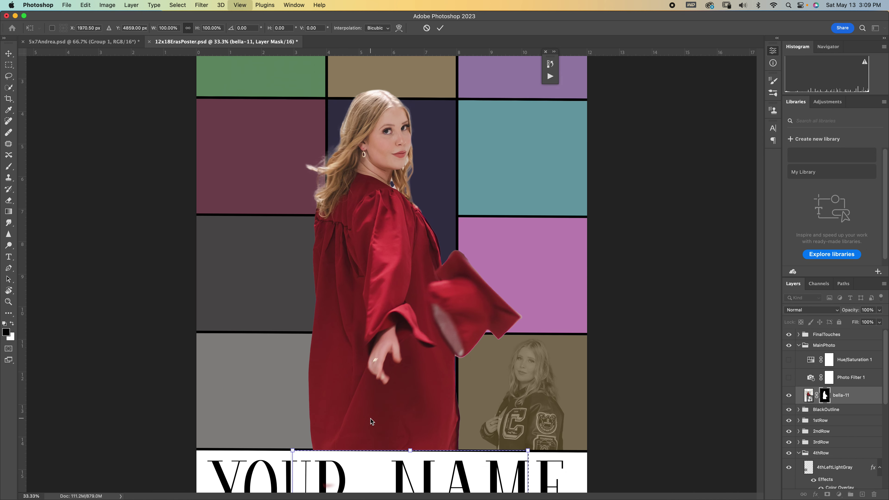
key("Up")
key("Up")
key("Up")
key("Up")
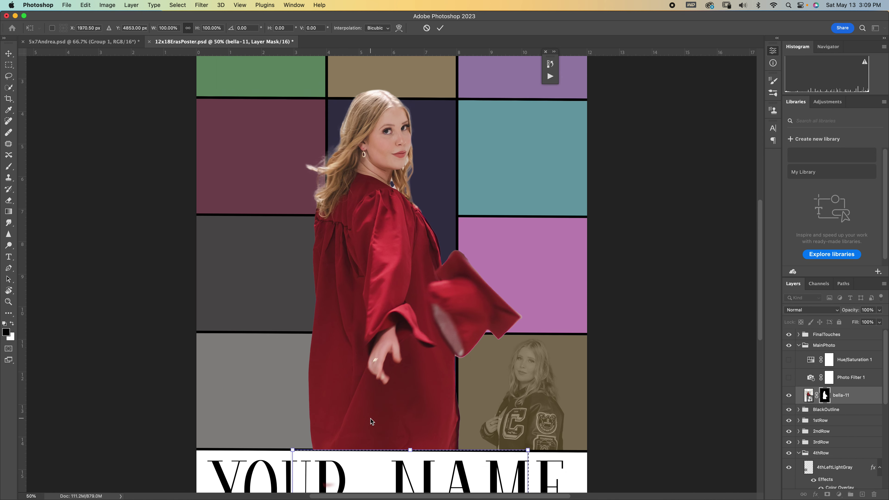
key("b")
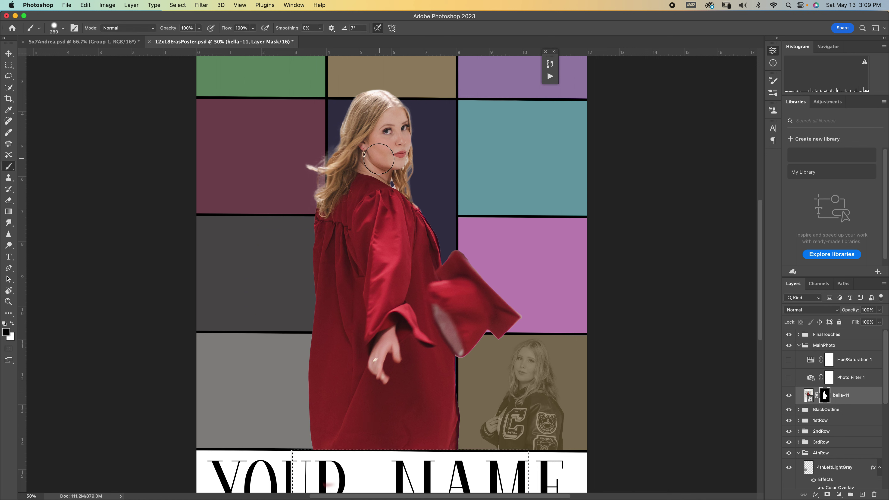
key("super+d")
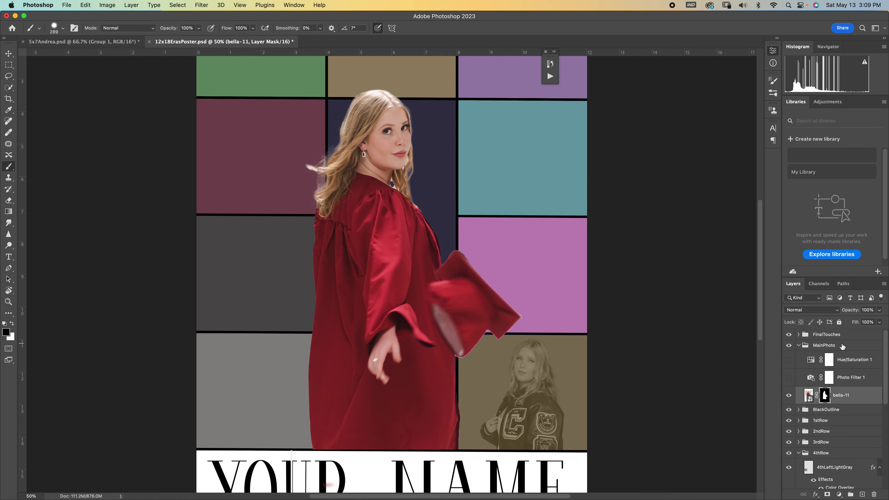
- Turn on the Photo Filter 1 adjustment in the MainPhoto group and clip it to the bella-11 layer
left_click(789, 378)
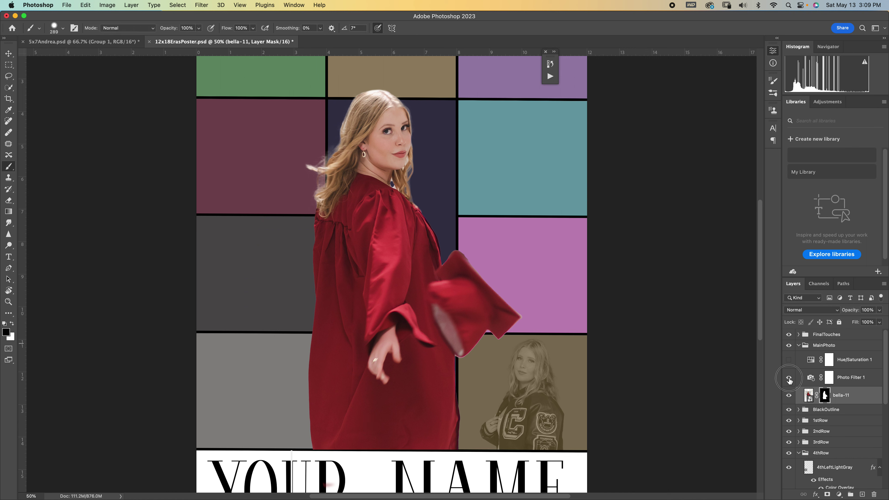
left_click(855, 379)
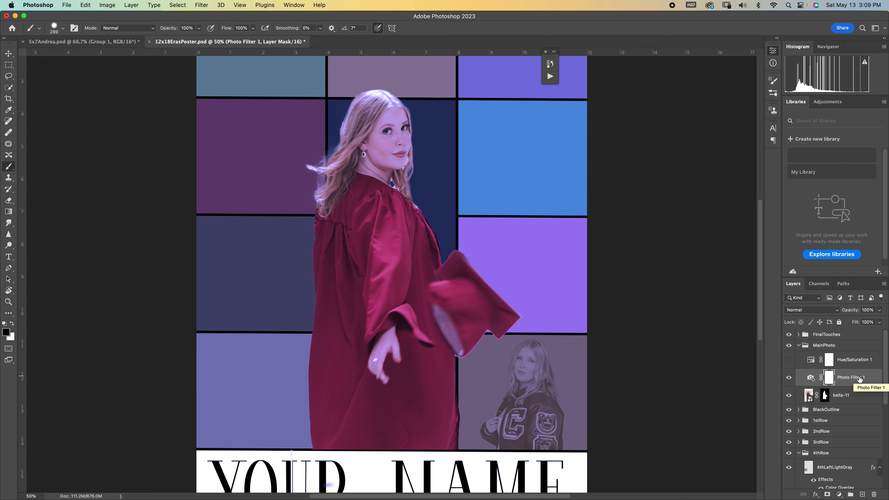
key("super+alt+g")
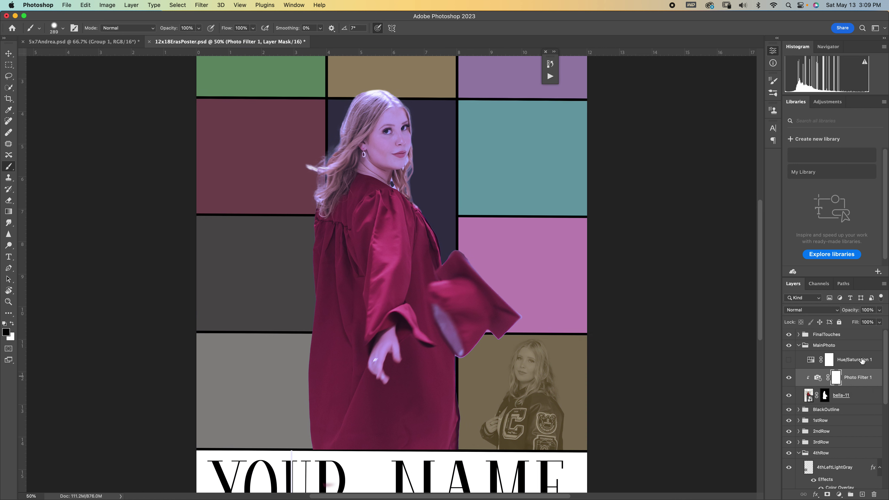
- Turn on the Hue/Saturation 1 adjustment and clip it to bella-11 so only the main portrait is desaturated
left_click(862, 360)
left_click(789, 359)
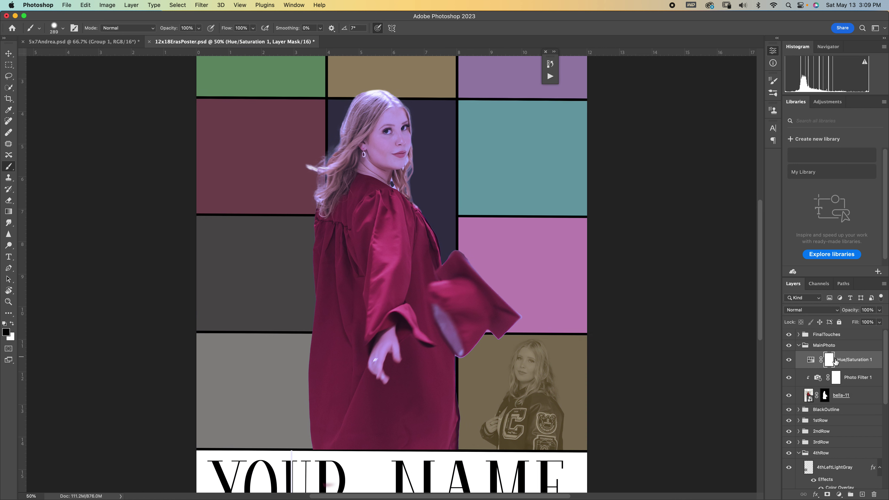
left_click(858, 363)
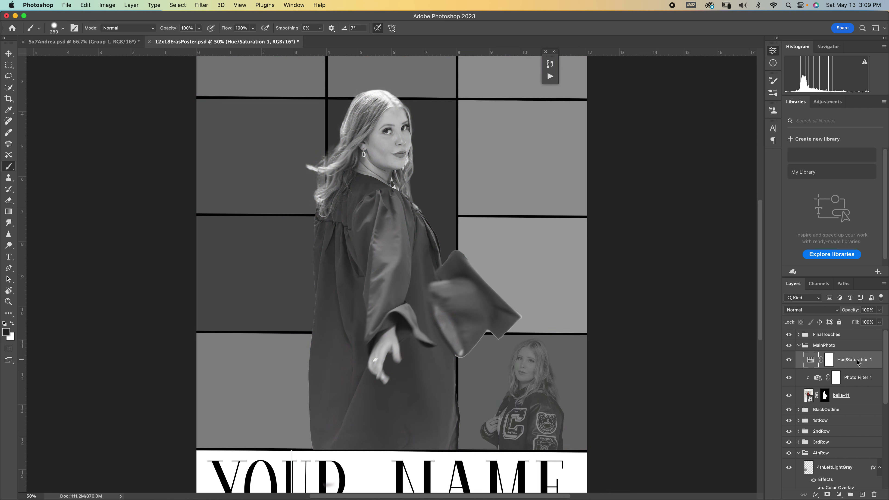
key("super+alt+g")
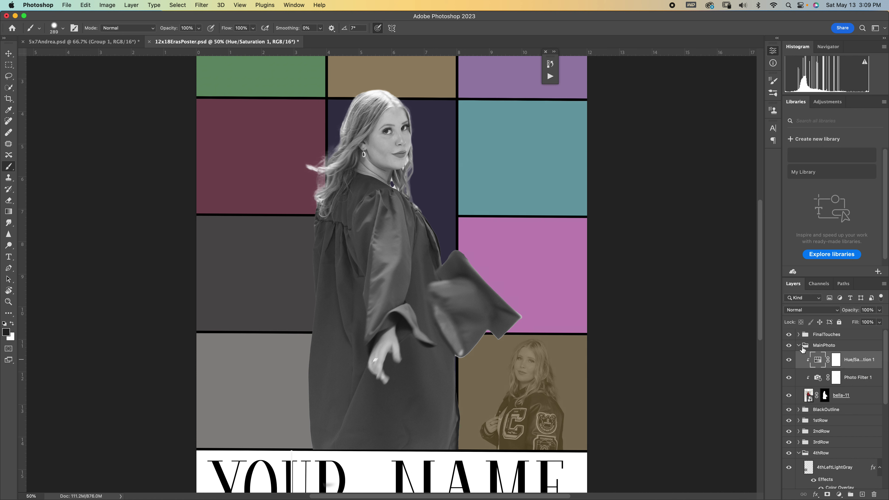
- Clean leftover gown traces over the poster text on bella-11's layer mask, and collapse the MainPhoto group
left_click(799, 346)
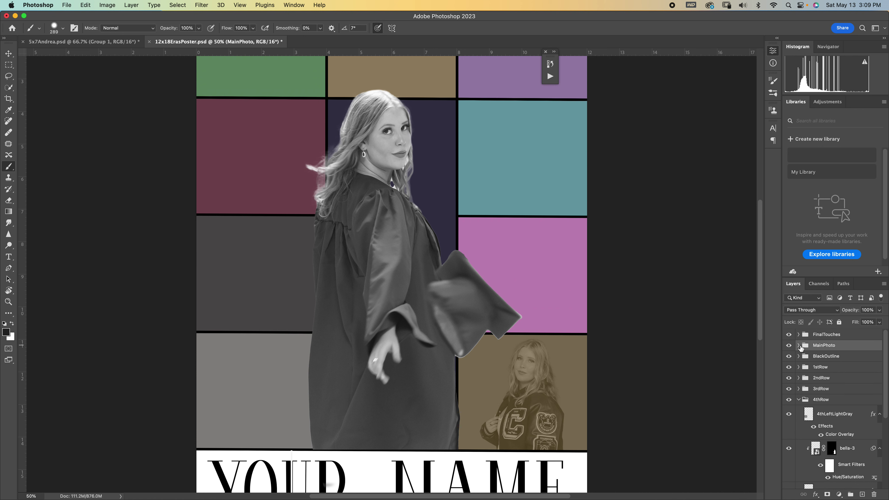
key("super+minus")
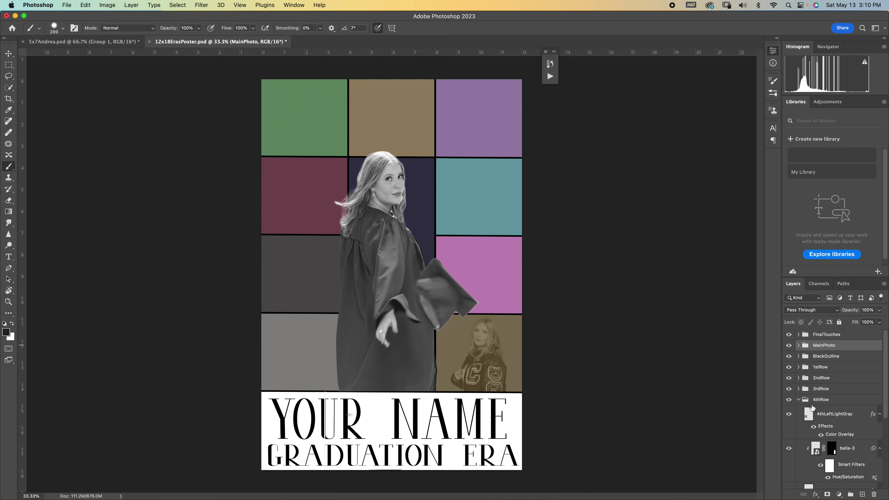
left_click(799, 346)
left_click(825, 395)
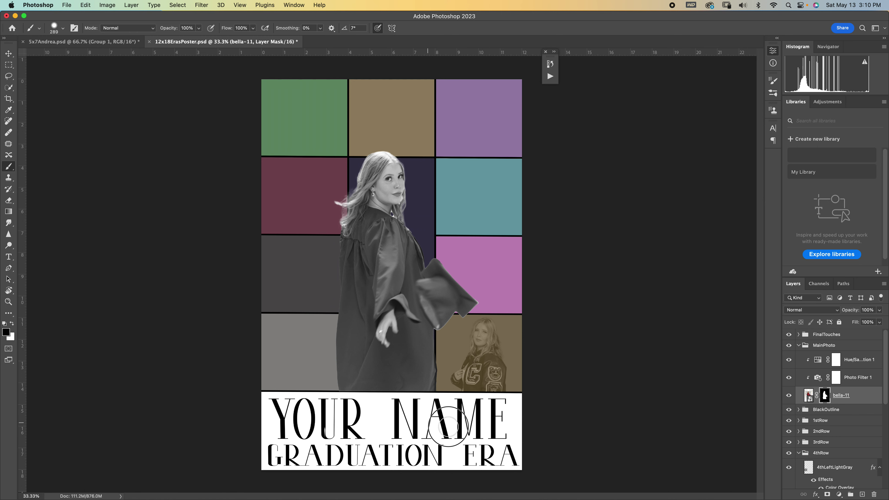
left_click(799, 345)
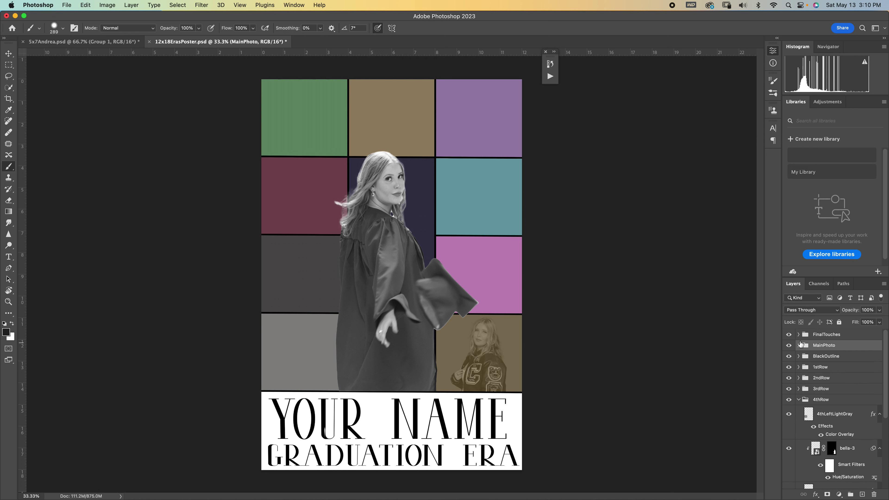
- Expand the FinalTouches group and turn on its BleachBypass and FilmStock color lookup adjustments
left_click(799, 336)
left_click(799, 334)
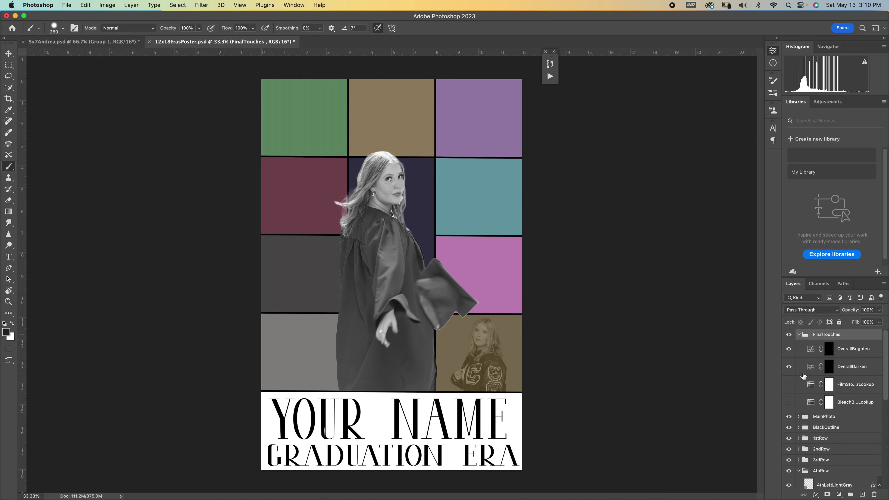
left_click(789, 402)
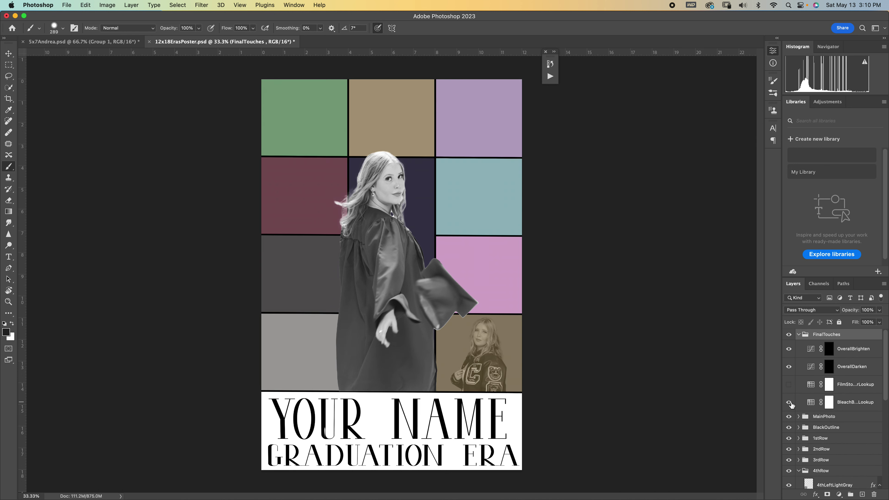
left_click(790, 387)
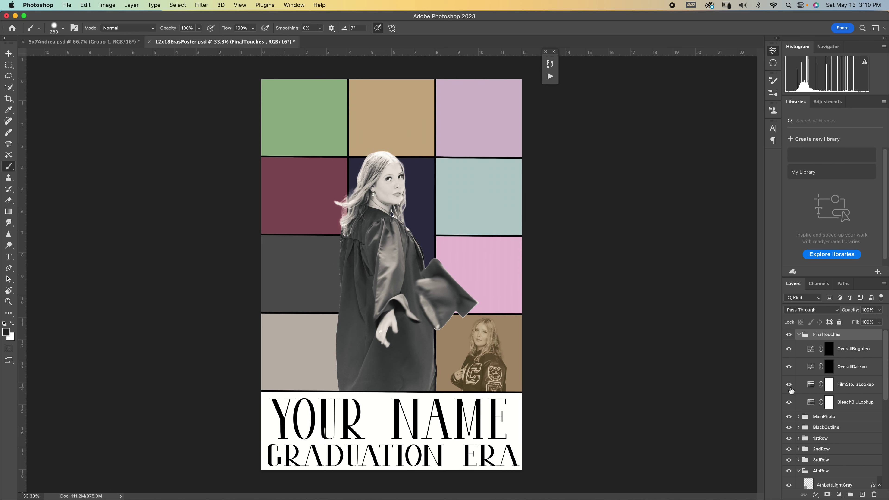
- Brush black on the BleachBypassColorLookup mask over the main portrait's head to reduce the effect there
left_click(828, 386)
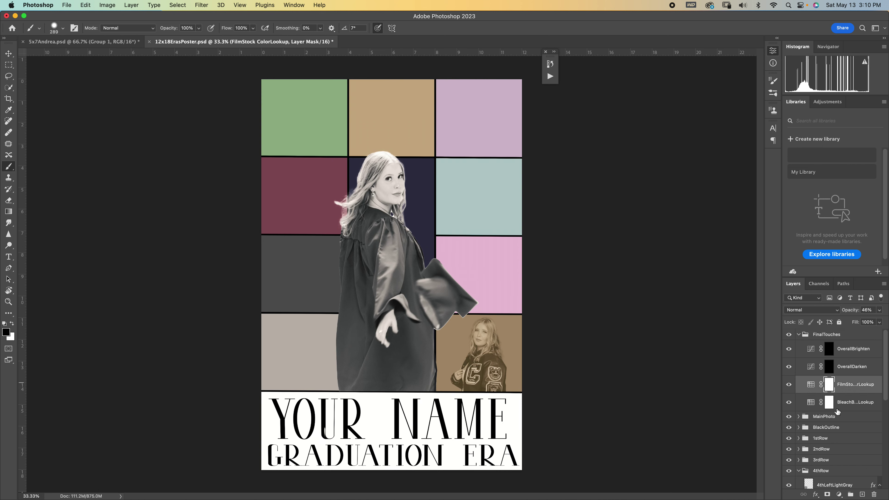
left_click(831, 403)
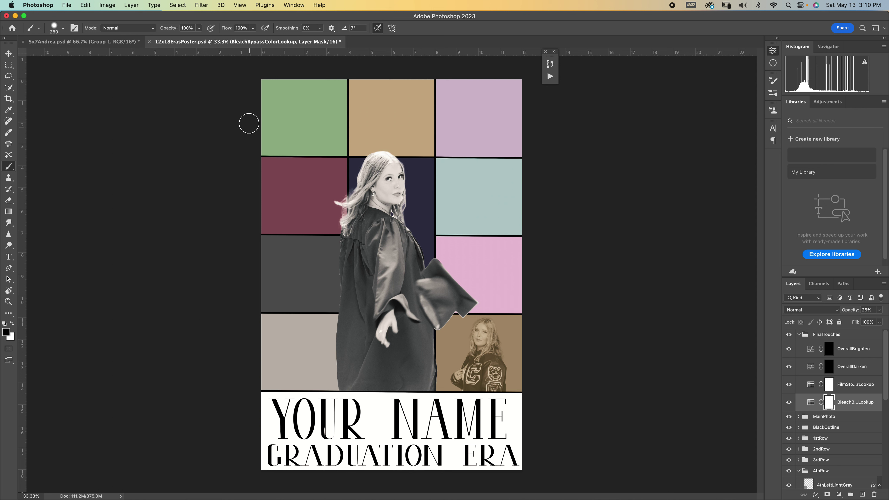
mouse_move(380, 161)
left_mouse_down()
mouse_move(403, 165)
mouse_move(389, 170)
left_mouse_up()
- Paint white at 30% opacity and 30% flow on the OverallDarken mask over the jacket portrait and the main portrait's hair and shoulder
key("x")
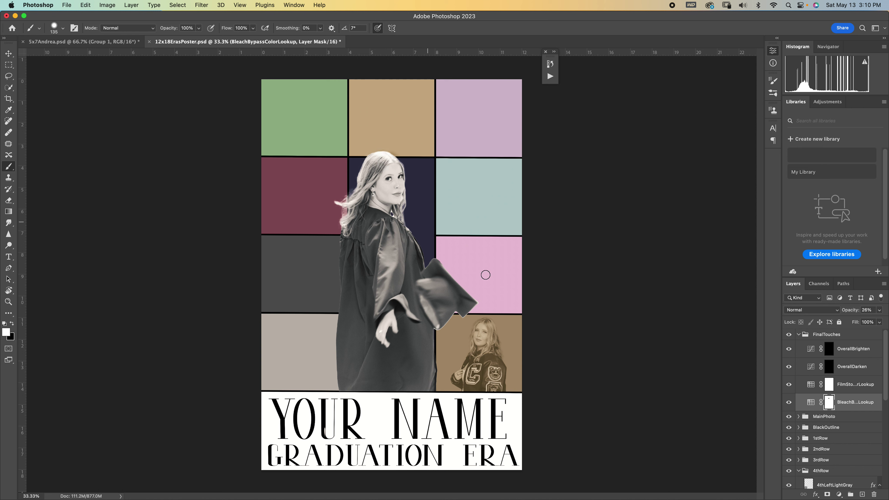
left_click(831, 366)
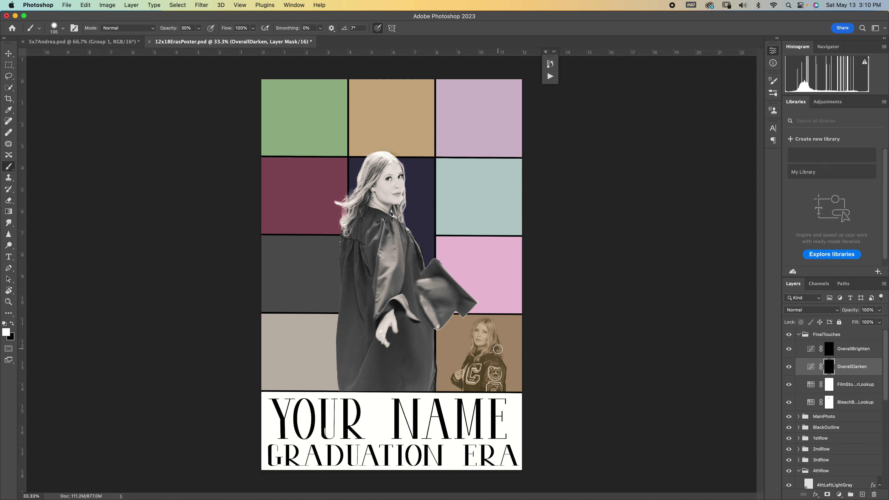
key("shift+3")
mouse_move(491, 349)
left_mouse_down()
mouse_move(477, 357)
mouse_move(491, 373)
mouse_move(492, 325)
mouse_move(483, 323)
left_mouse_up()
mouse_move(356, 230)
left_mouse_down()
mouse_move(351, 274)
mouse_move(360, 192)
mouse_move(371, 201)
mouse_move(366, 184)
mouse_move(360, 217)
left_mouse_up()
- Brush white on the OverallBrighten mask over the jacket portrait, and collapse the FinalTouches group
left_click(839, 351)
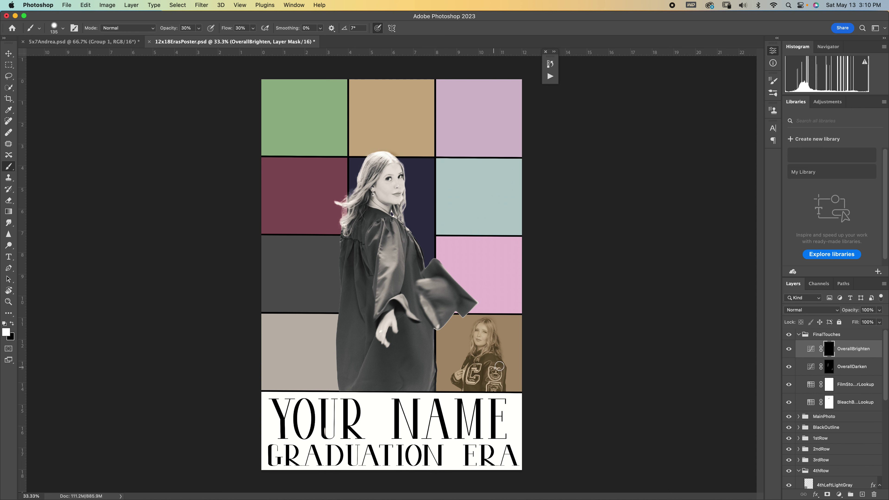
mouse_move(475, 349)
left_mouse_down()
mouse_move(483, 334)
mouse_move(483, 344)
left_mouse_up()
left_click(800, 335)
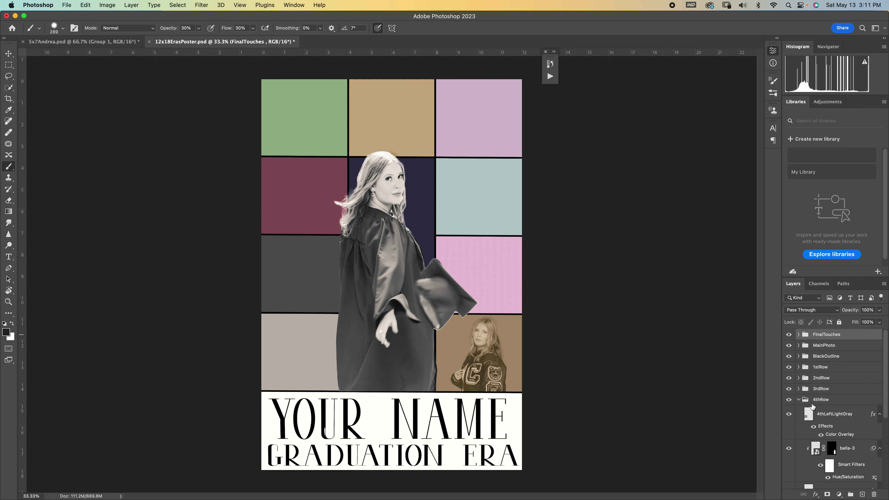
- Collapse the 4thRow group and replace the "your name" placeholder text with the graduate's first name
left_click(802, 401)
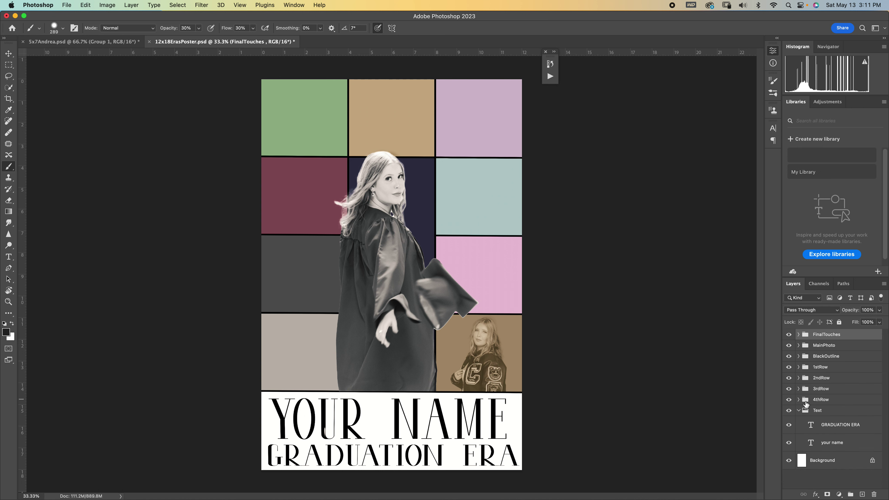
left_click(839, 430)
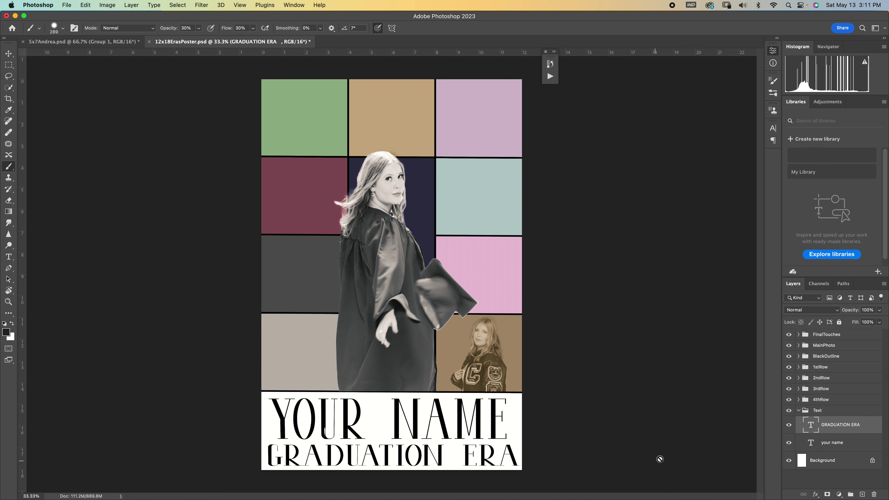
key("t")
left_click(389, 421)
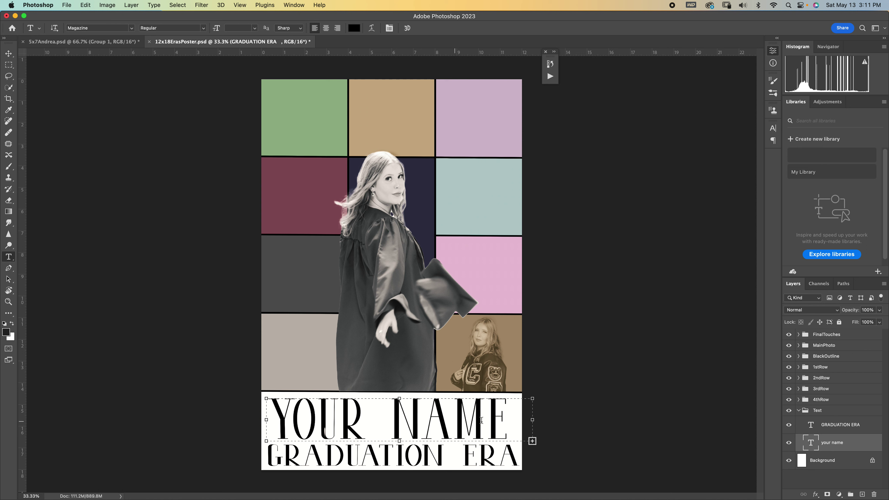
left_click_drag(503, 419, 279, 415)
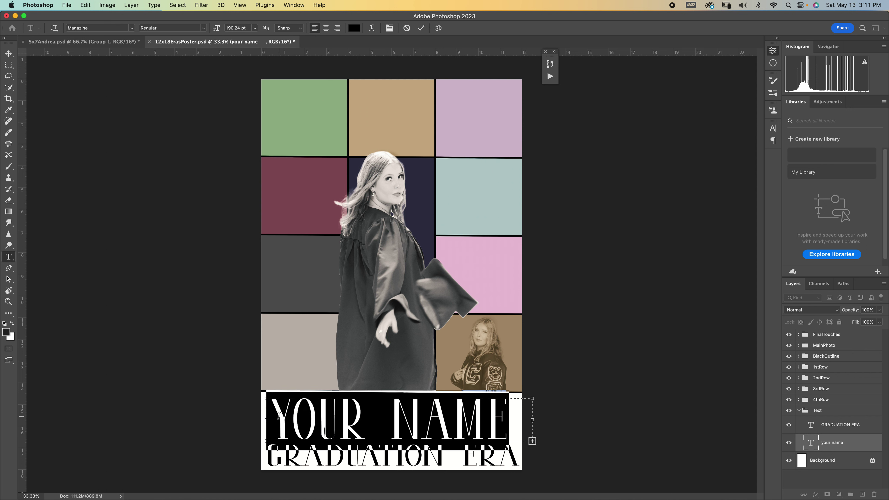
type("ISABE")
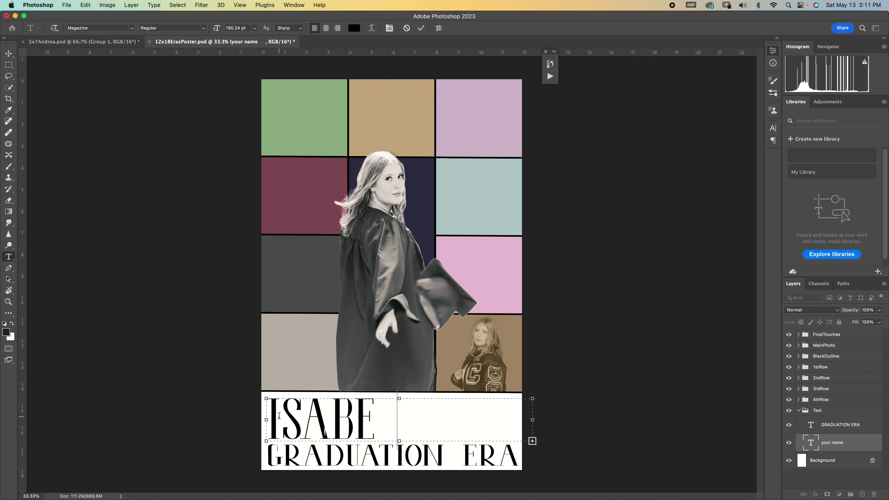
type("LLA")
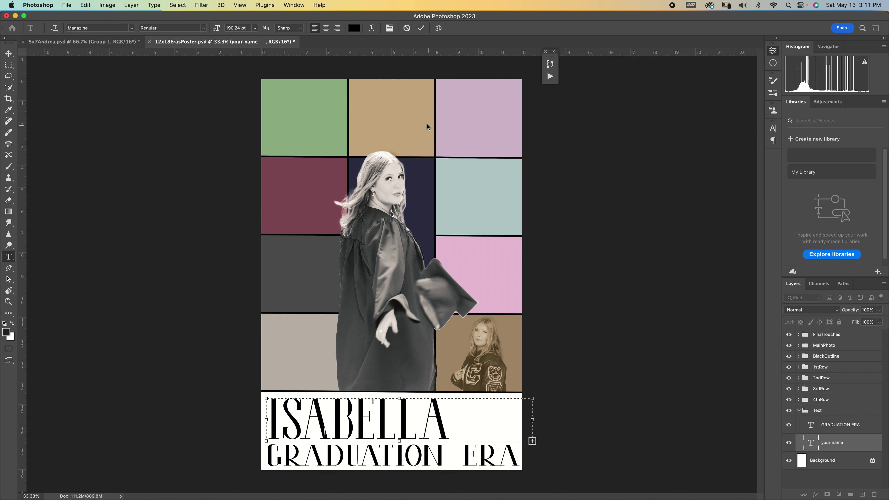
left_click(421, 27)
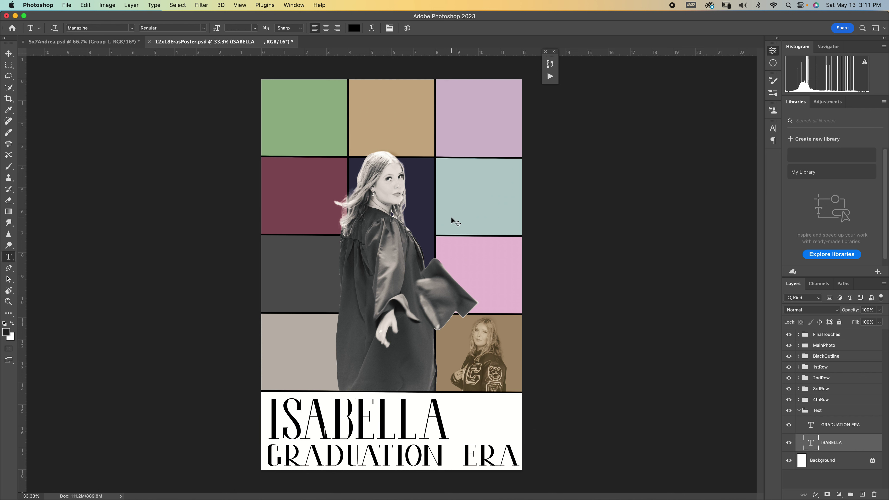
- Stretch the graduate's name horizontally to about 133% width, keeping its height, to fill the poster's text strip
key("super+t")
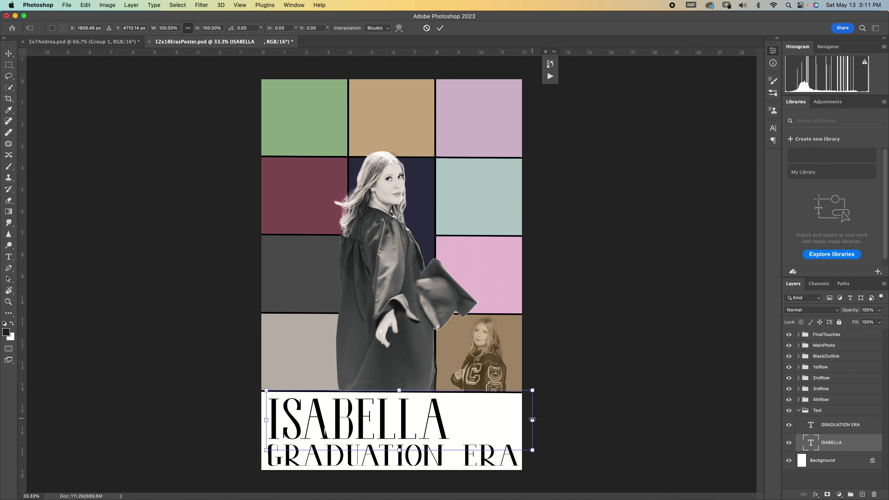
left_click_drag(532, 420, 625, 417)
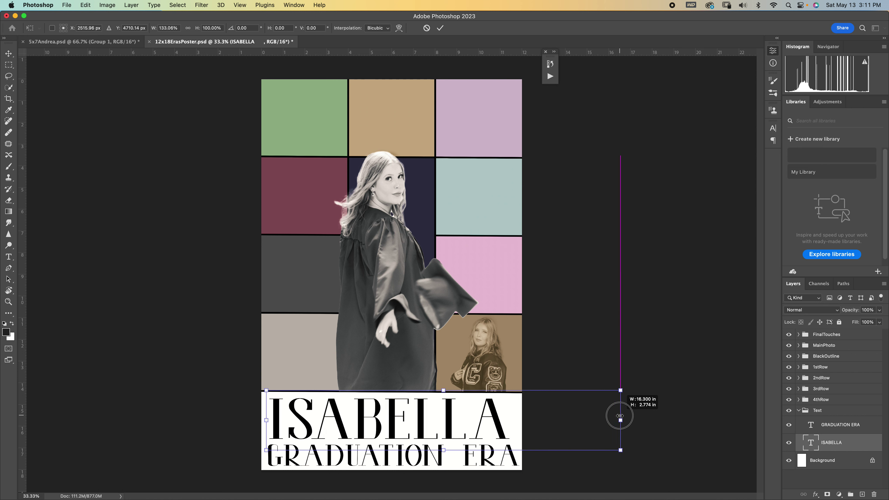
left_click(440, 29)
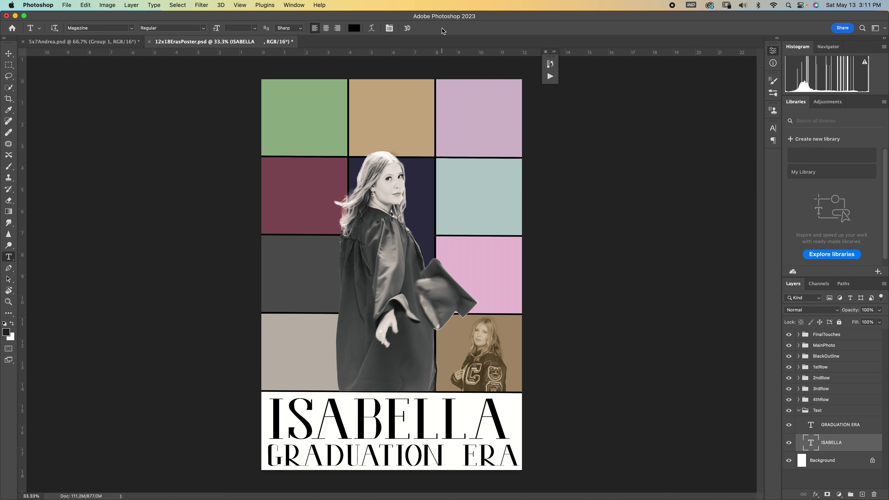
- Select the FinalTouches group and review the poster's JPG export settings without exporting
left_click(840, 339)
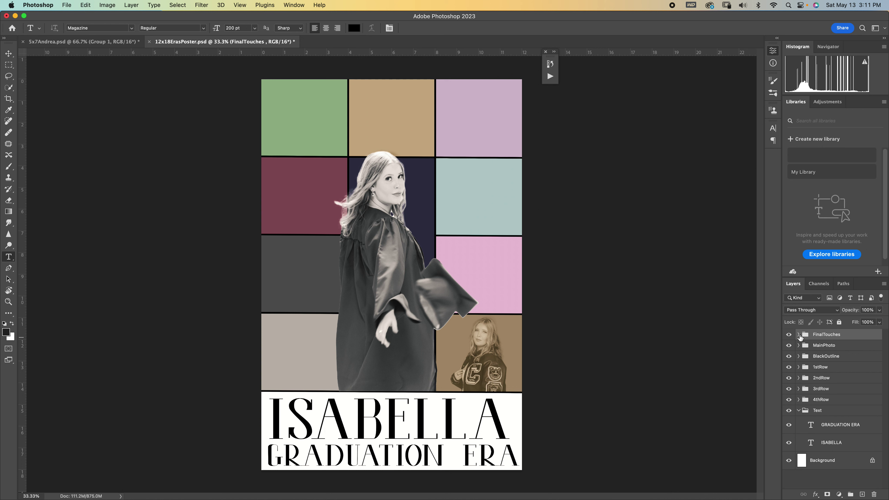
left_click(67, 4)
mouse_move(140, 143)
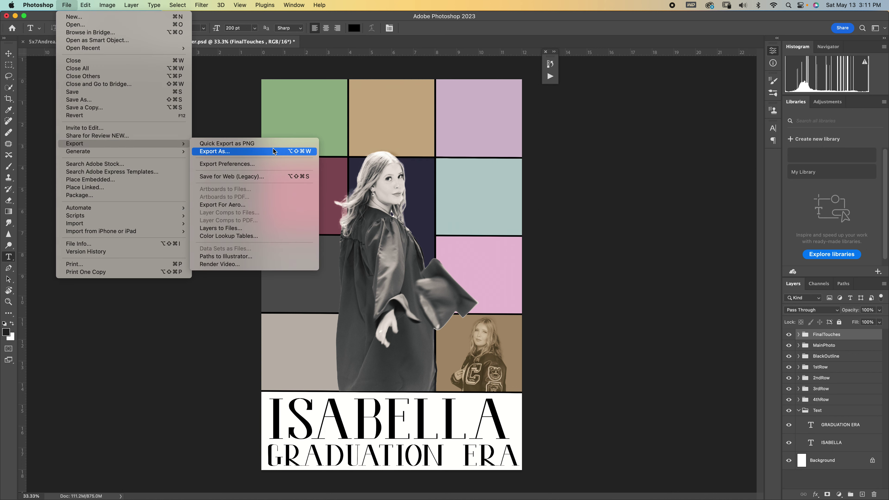
left_click(265, 153)
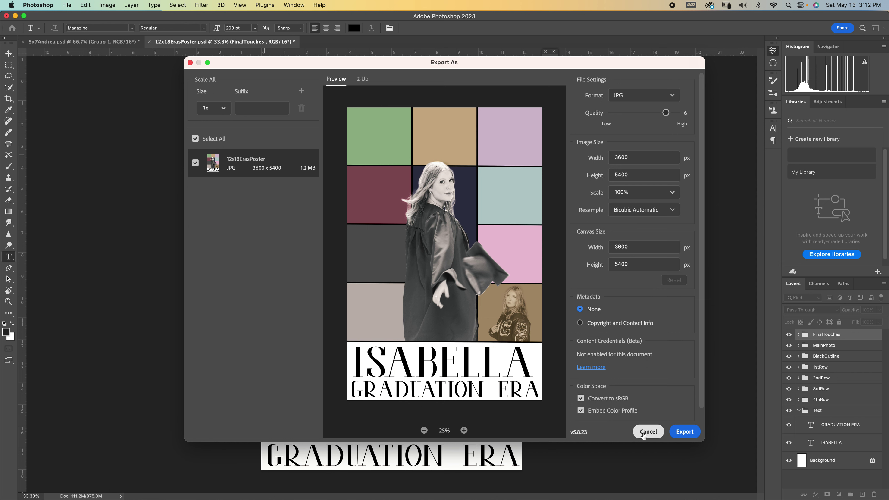
left_click(645, 433)
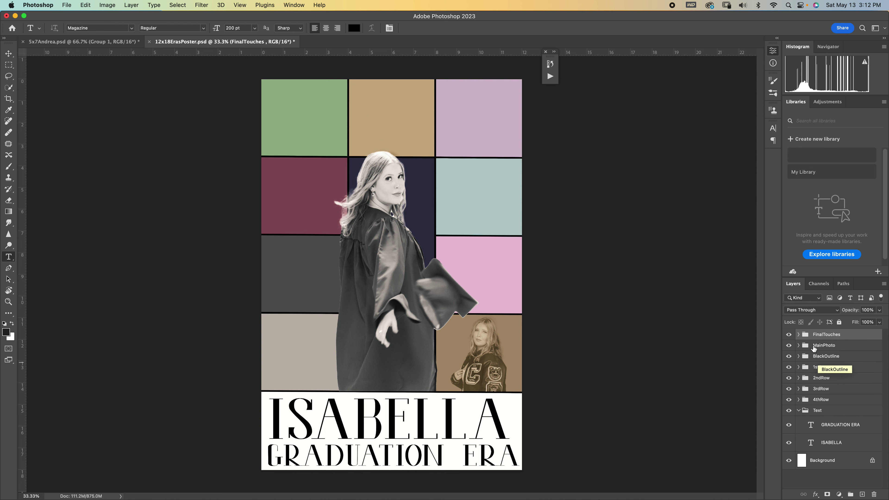
- Compare the main portrait with and without its Hue/Saturation 1 adjustment in the MainPhoto group
left_click(799, 346)
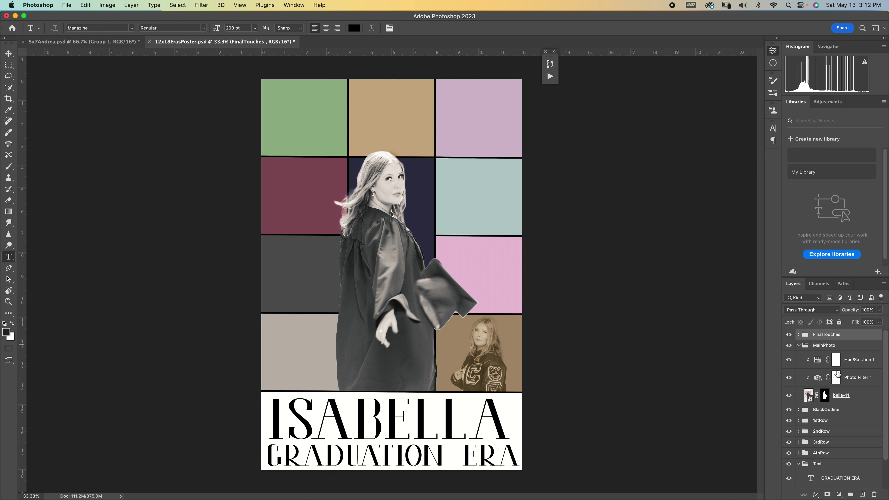
left_click(799, 346)
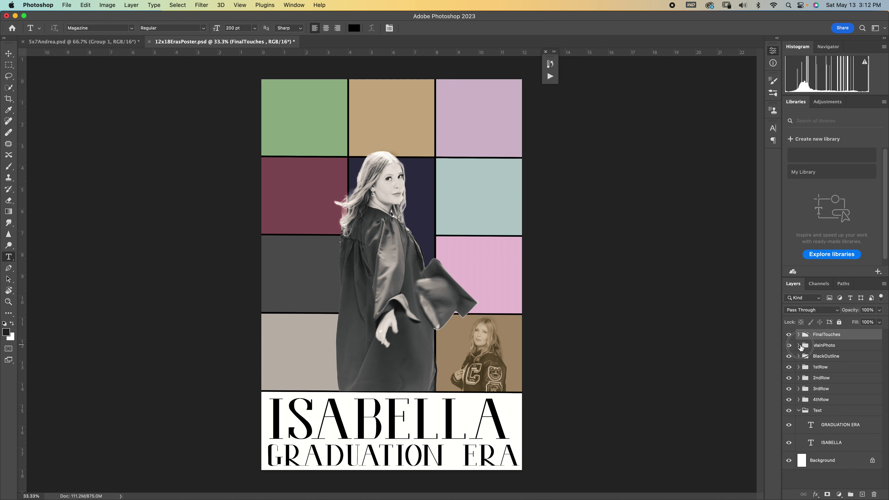
left_click(799, 346)
left_click(789, 360)
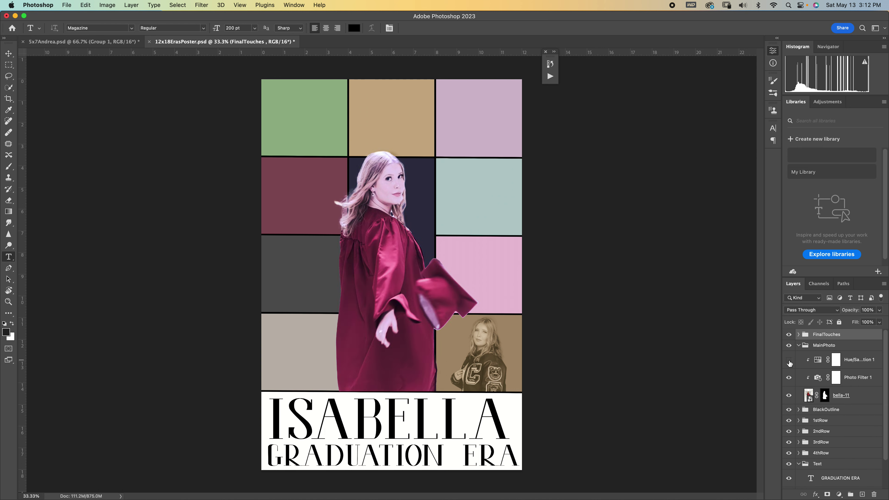
left_click(789, 360)
left_click(798, 346)
- Compare the poster with and without the film stock and bleach bypass color lookups in the FinalTouches group
left_click(799, 335)
left_click(789, 384)
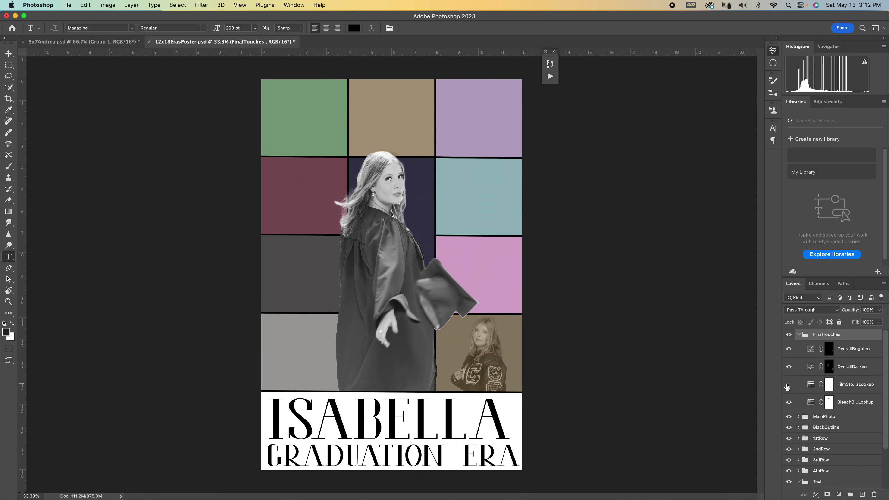
left_click(789, 385)
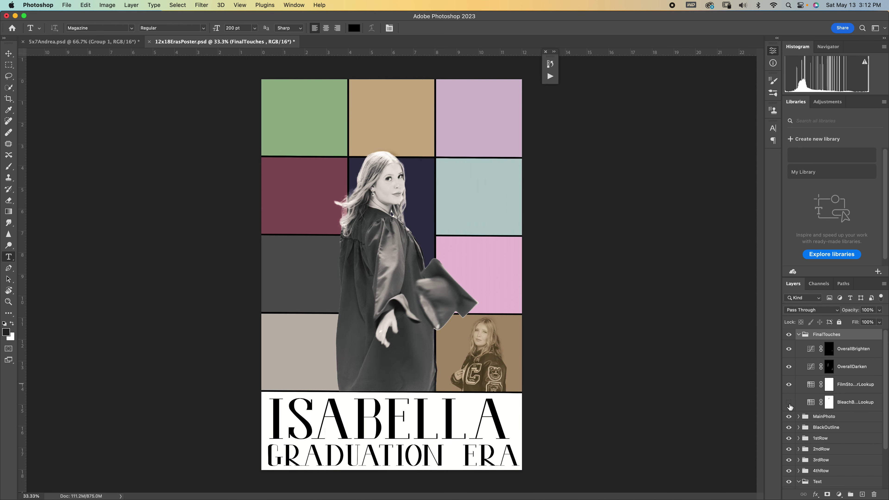
left_click(789, 405)
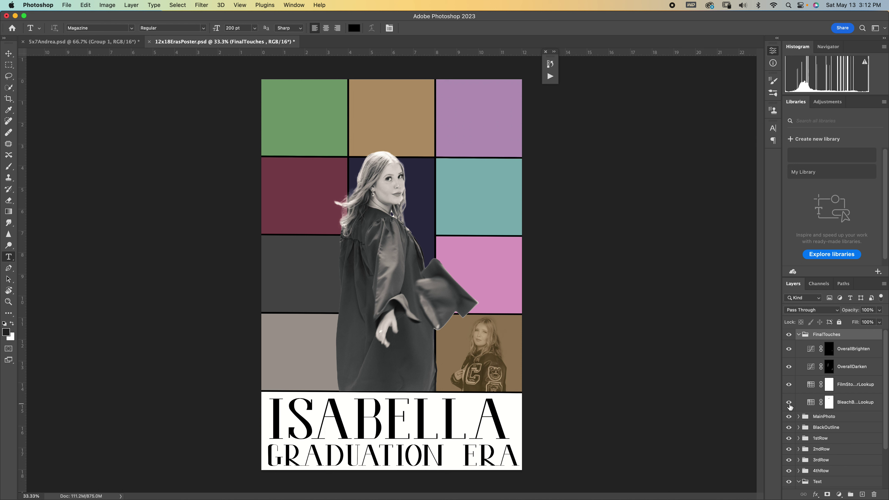
left_click(789, 403)
- Paint black at 30% opacity and 30% flow on the BleachBypassColorLookup mask over the main portrait's head, and collapse the FinalTouches group
left_click(830, 403)
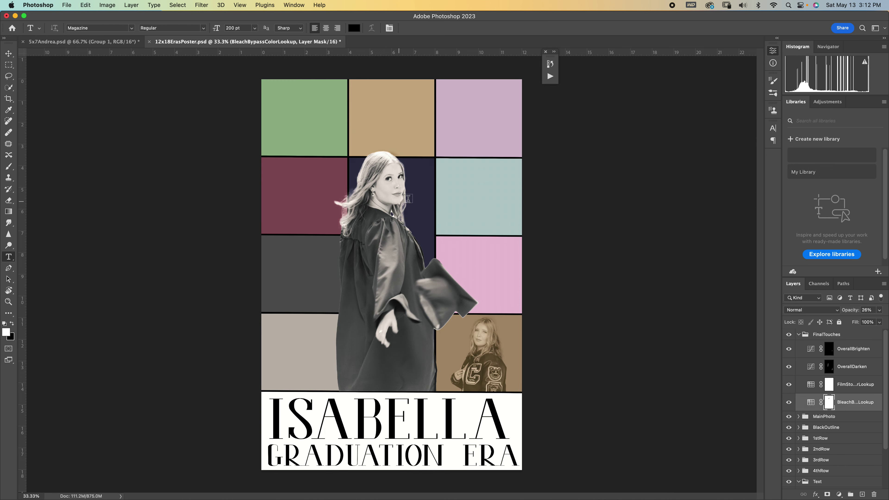
key("b")
mouse_move(396, 201)
left_mouse_down()
mouse_move(436, 196)
mouse_move(402, 182)
left_mouse_up()
key("x")
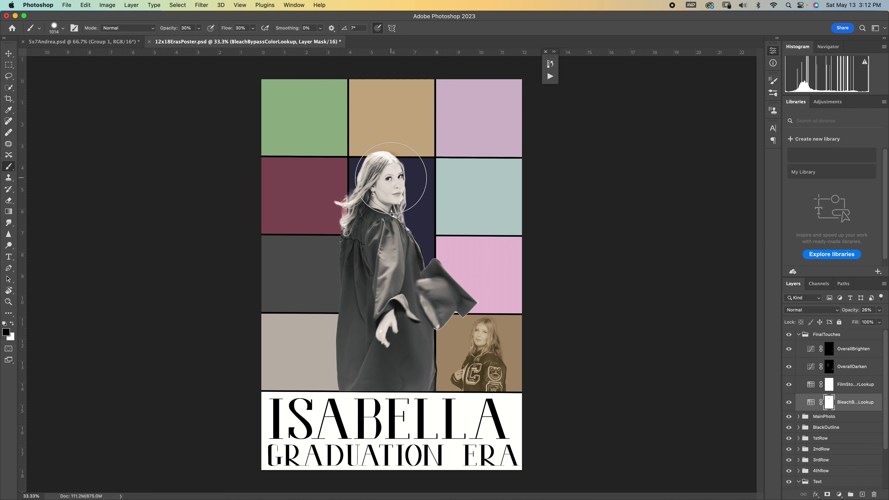
mouse_move(387, 198)
left_mouse_down()
mouse_move(400, 317)
mouse_move(395, 188)
left_mouse_up()
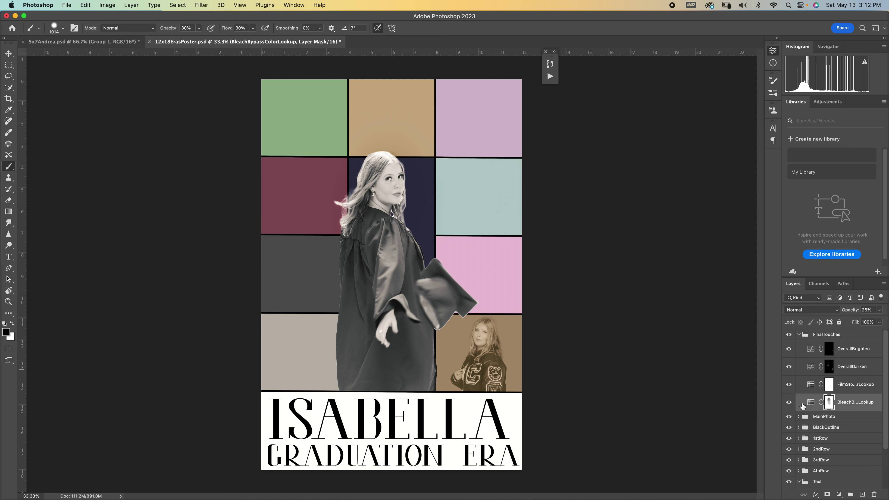
left_click(799, 335)
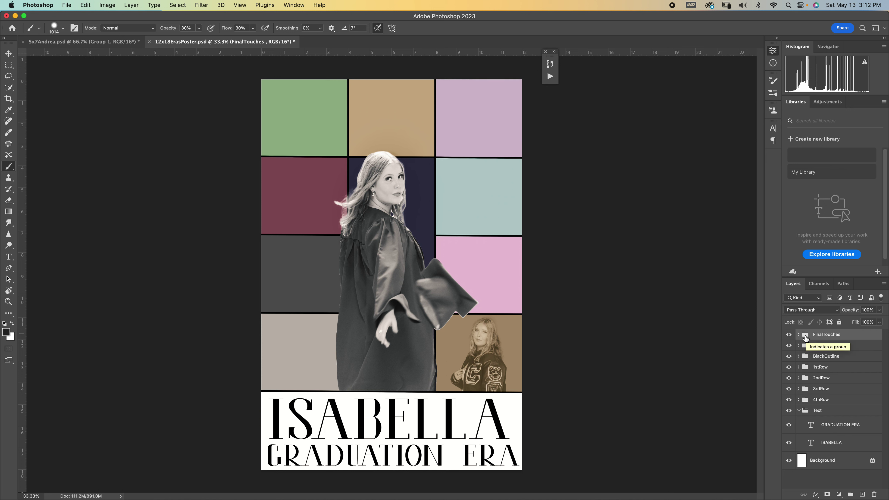
- Stamp all visible layers into a new layer above the FinalTouches group and copy its contents
left_click(799, 335)
left_click(799, 336)
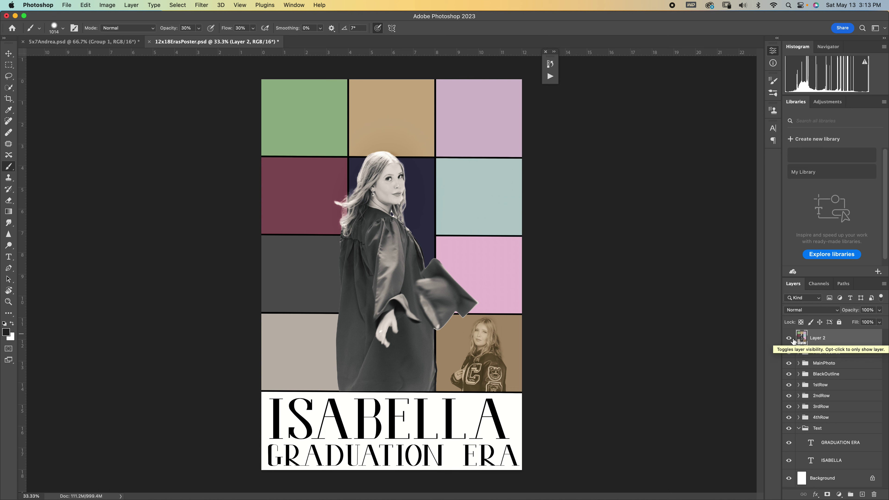
key("super+c")
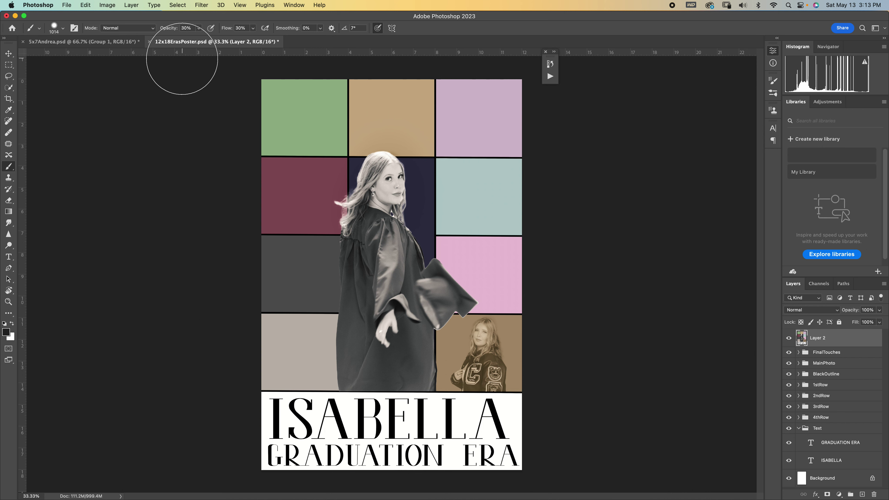
- Switch to the open 5x7 document and paste the copied poster directly above the hidden Layer 3
left_click(122, 47)
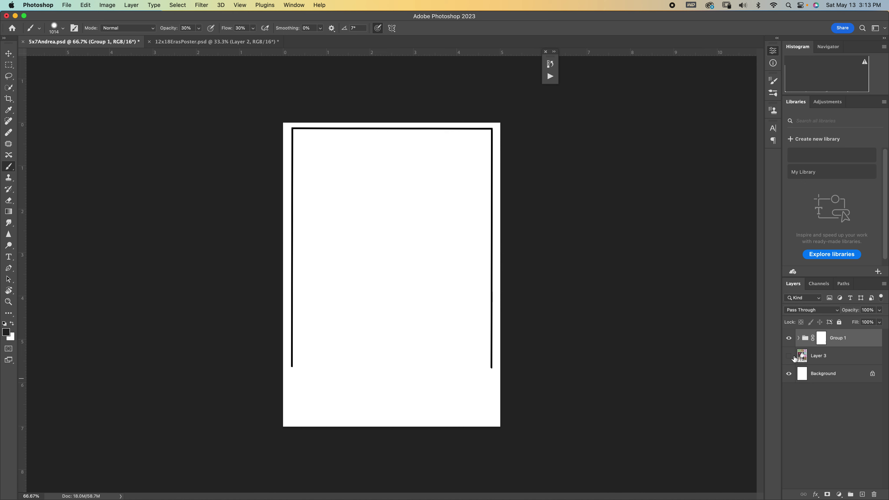
left_click(805, 357)
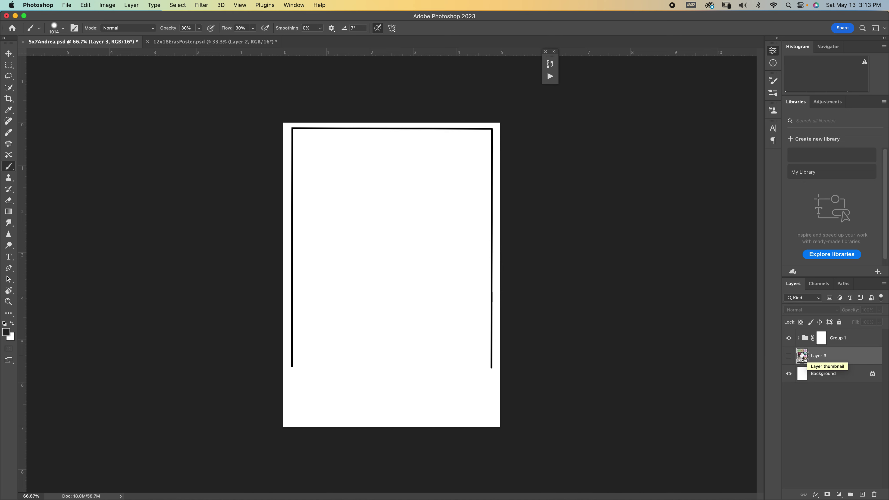
key("super+v")
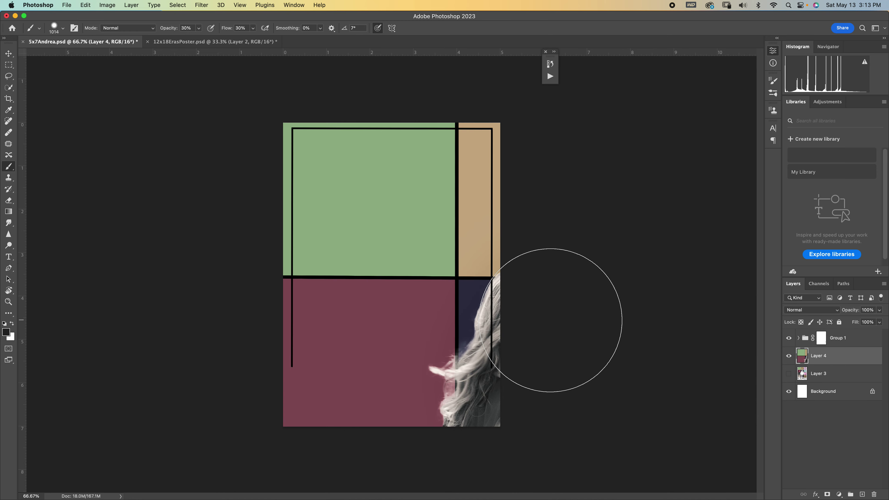
- Scale the pasted poster proportionally to about 38% and position it inside the black outline of the 5x7 page
key("super+t")
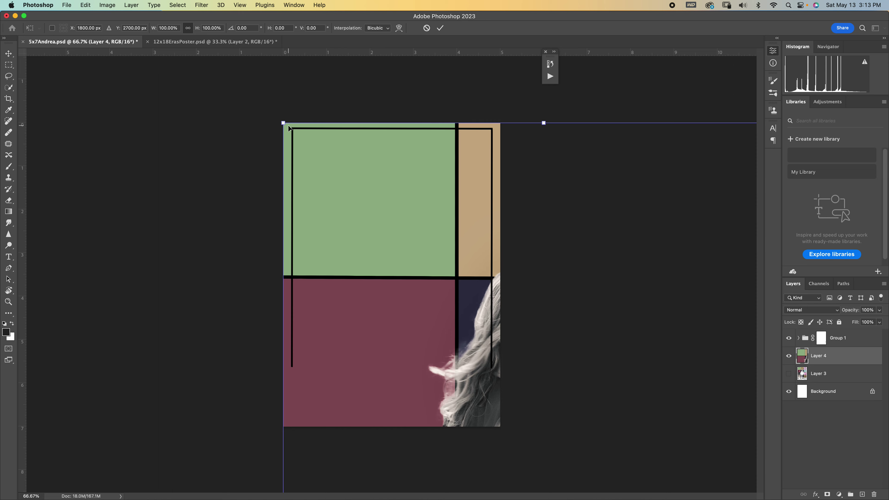
left_click_drag(285, 122, 318, 159)
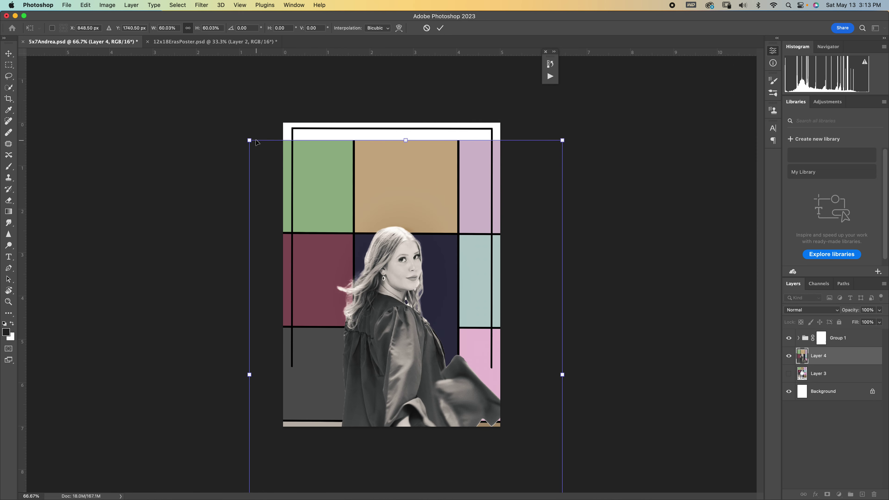
left_click_drag(254, 148, 329, 136)
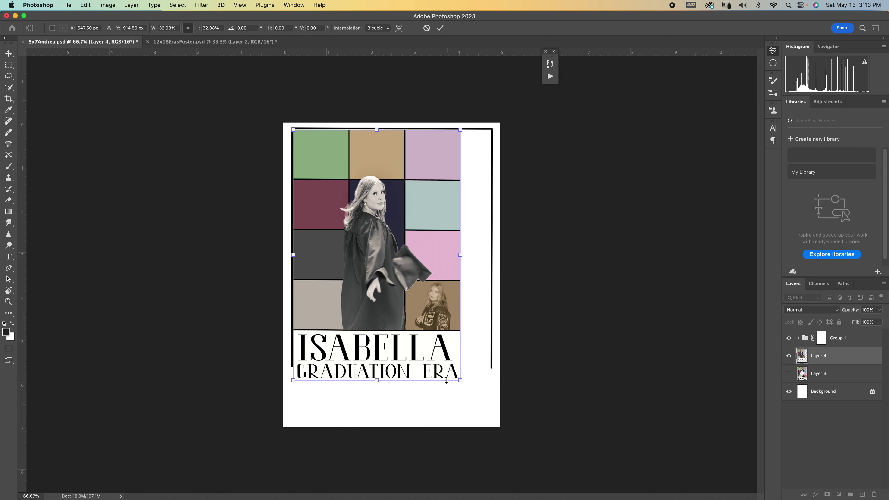
left_click_drag(377, 378, 403, 327)
left_click_drag(296, 423, 293, 430)
left_click_drag(328, 191, 329, 188)
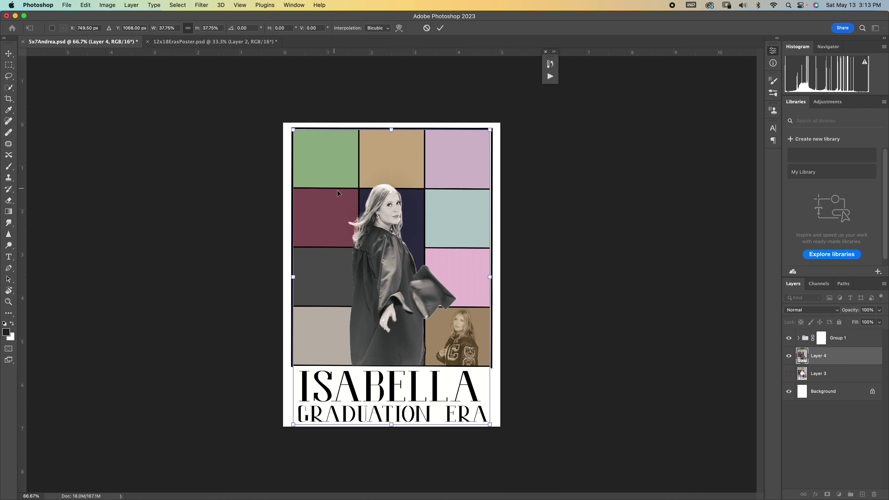
left_click_drag(491, 427, 493, 428)
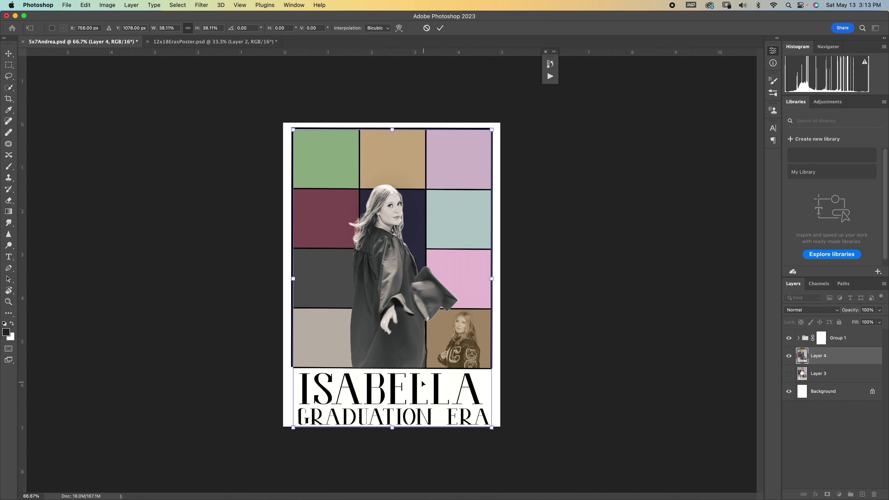
left_click_drag(379, 293, 378, 294)
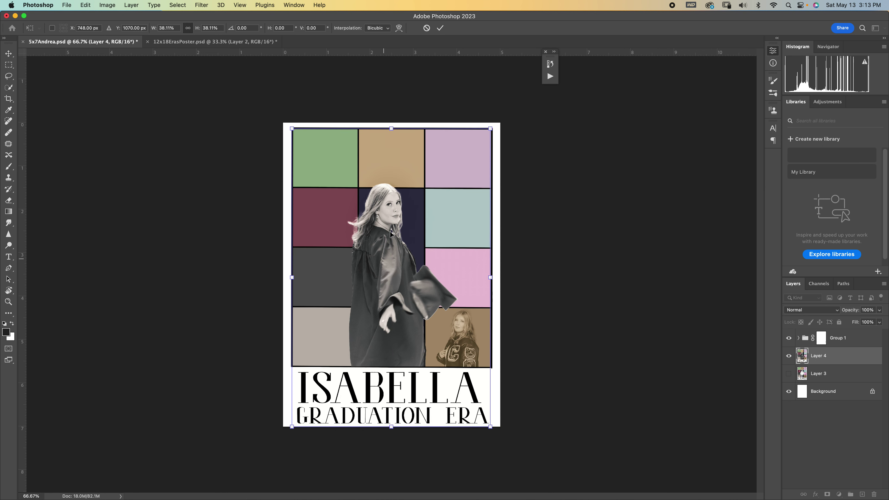
left_click(440, 28)
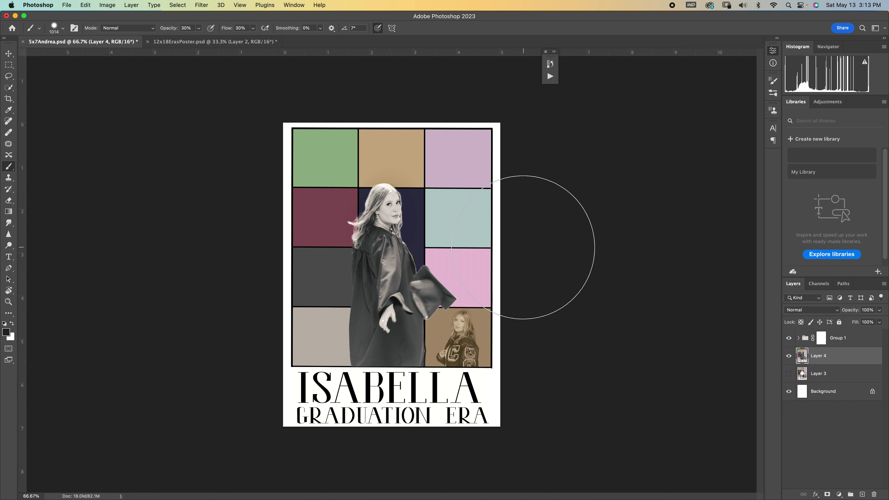
- Nudge the pasted poster 3 px to the right within the black outline, and activate the Brush tool
key("super+t")
key("Right")
key("Right")
key("Right")
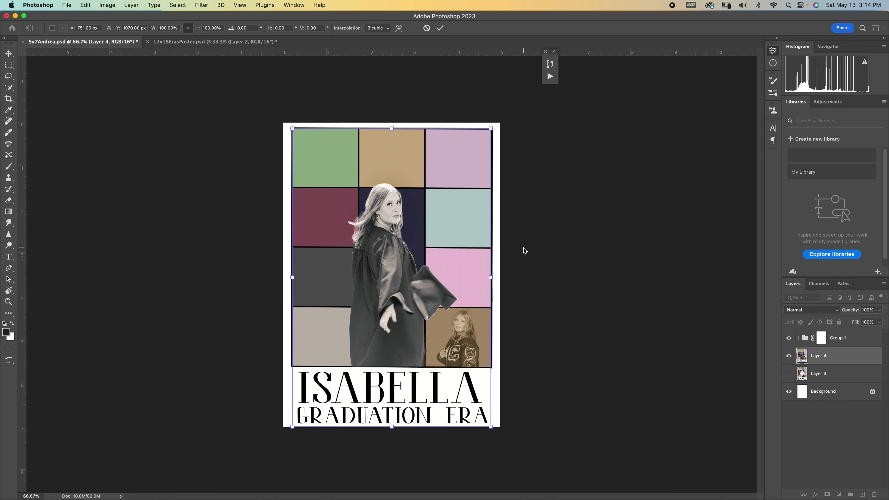
key("Return")
key("b")
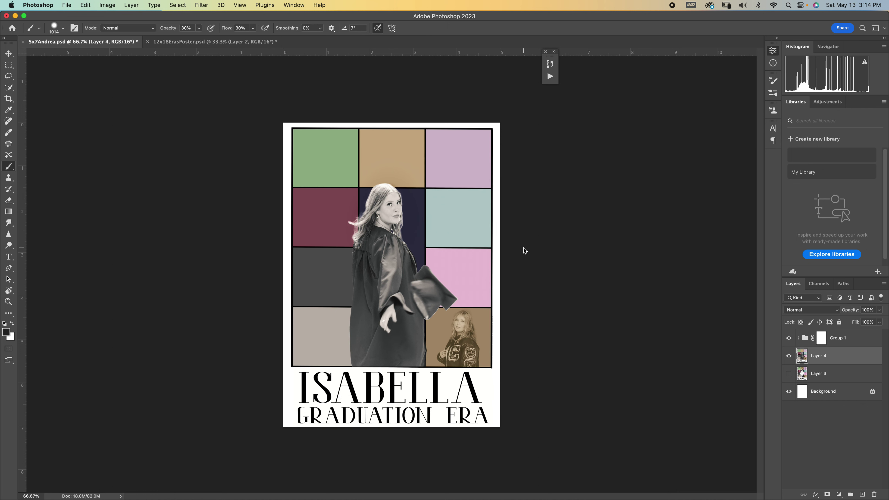